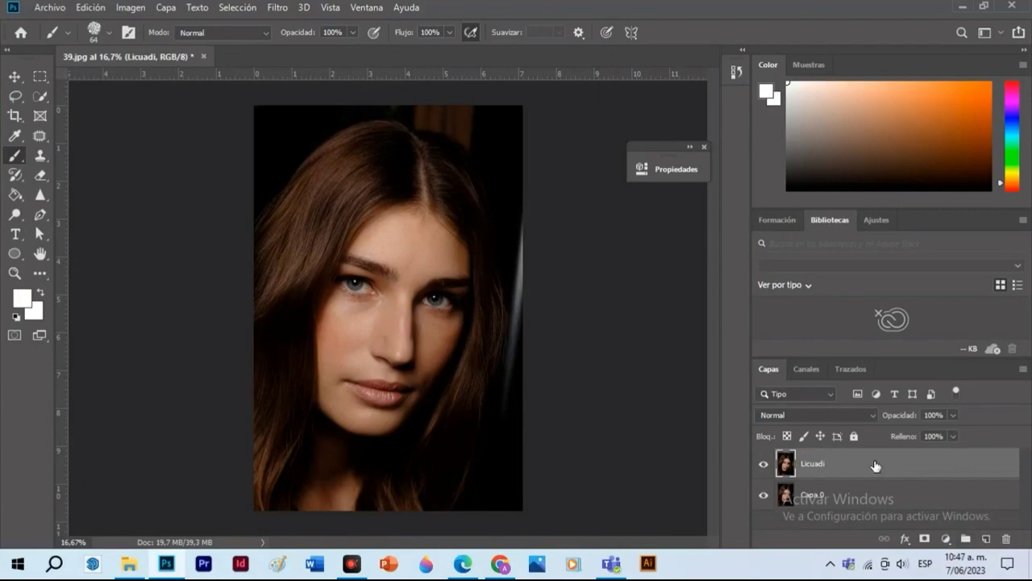
click(140, 11)
mouse_move(279, 8)
click(299, 127)
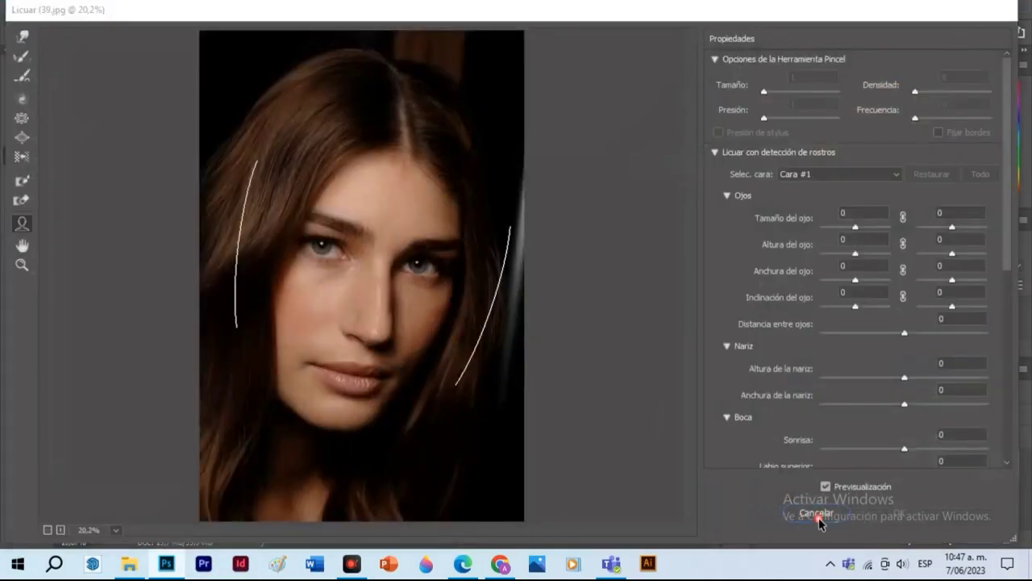
click(809, 517)
Step: Draw white guide lines over the portrait with a size 17 brush, one across the eyes and one down the middle of the face
right_click(482, 216)
mouse_move(342, 287)
mouse_down()
mouse_move(481, 305)
mouse_move(565, 339)
mouse_move(467, 316)
mouse_up()
right_click(480, 304)
key(Escape)
key(ctrl+z)
right_click(474, 314)
key(Escape)
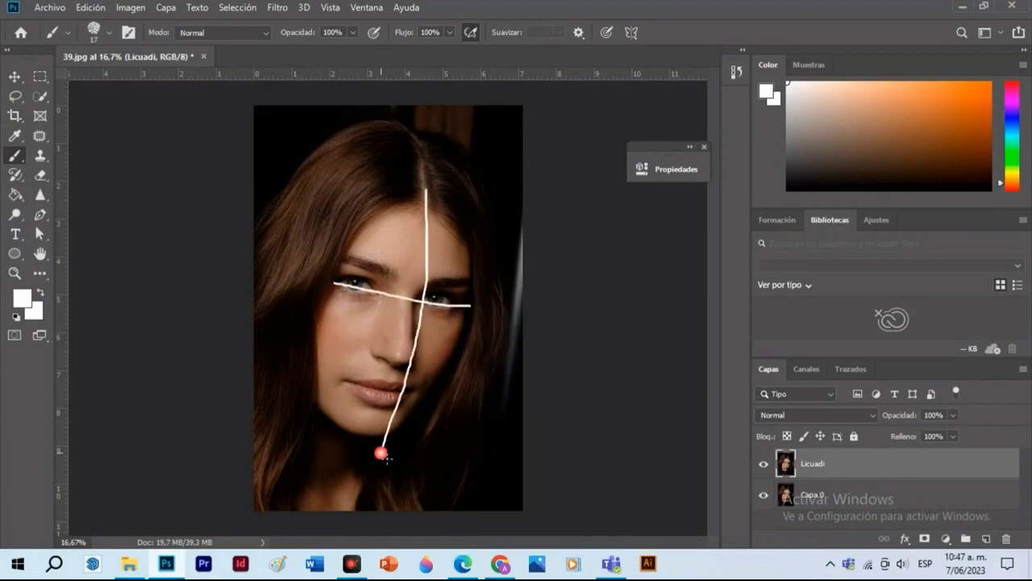
key(ctrl+plus)
scroll(387, 308, down, 2)
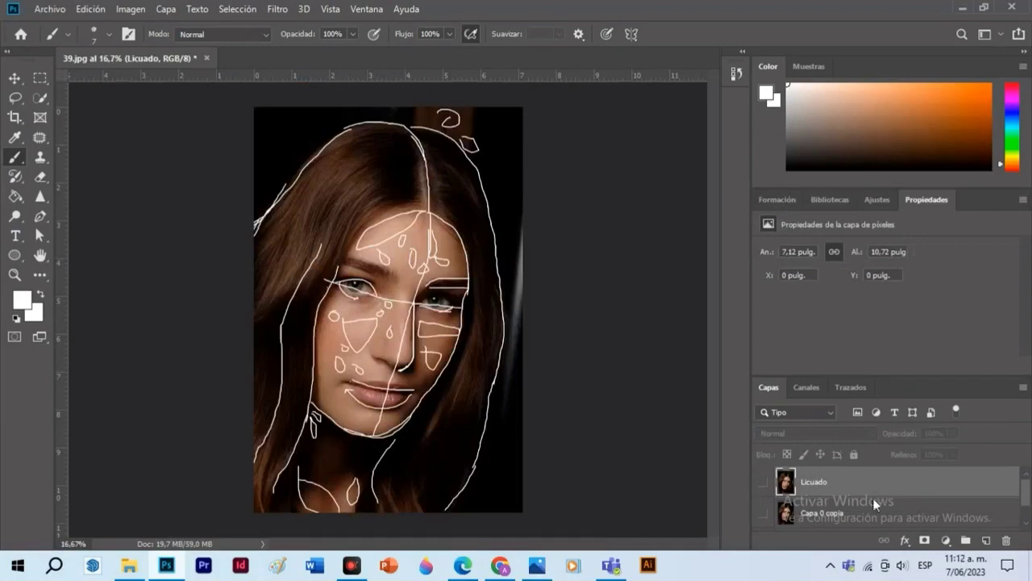
Step: Make the Licuado layer visible and open it in the Liquify filter
right_click(858, 475)
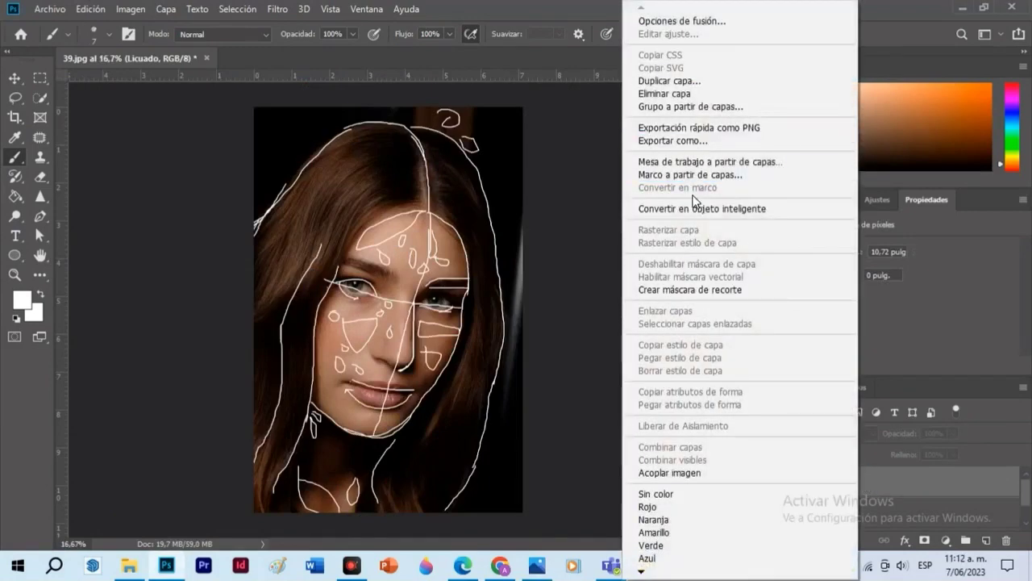
click(573, 233)
click(765, 484)
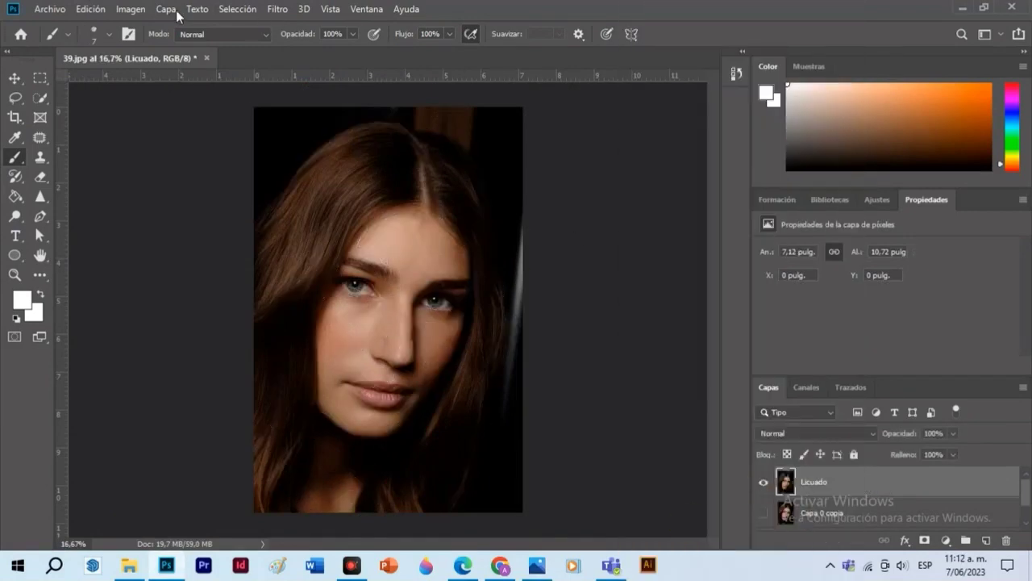
click(277, 9)
click(294, 119)
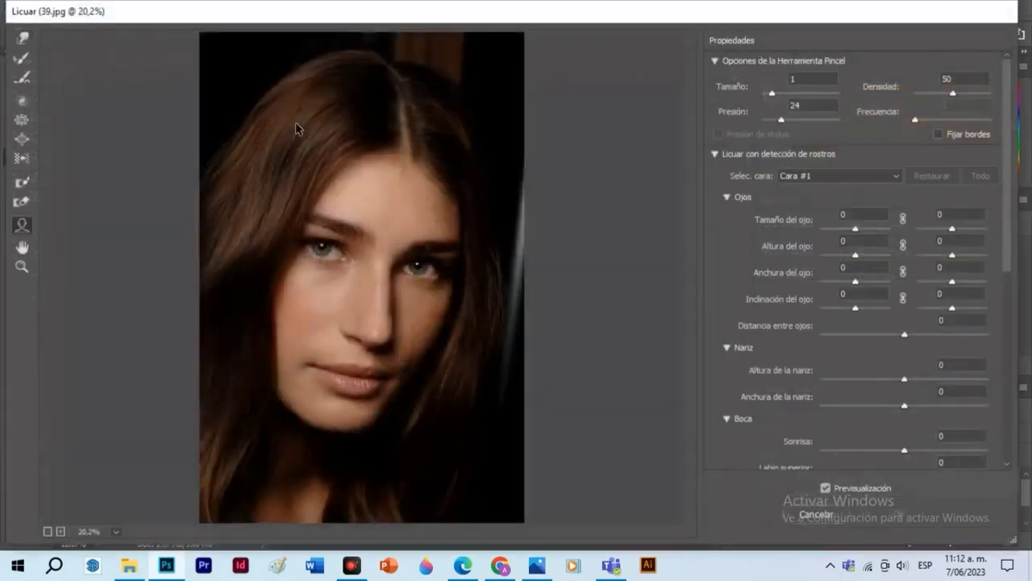
Step: Set the left eye's size to 35 with the Face tool and try switching between the Reconstruct and Face tools
key(ctrl+plus)
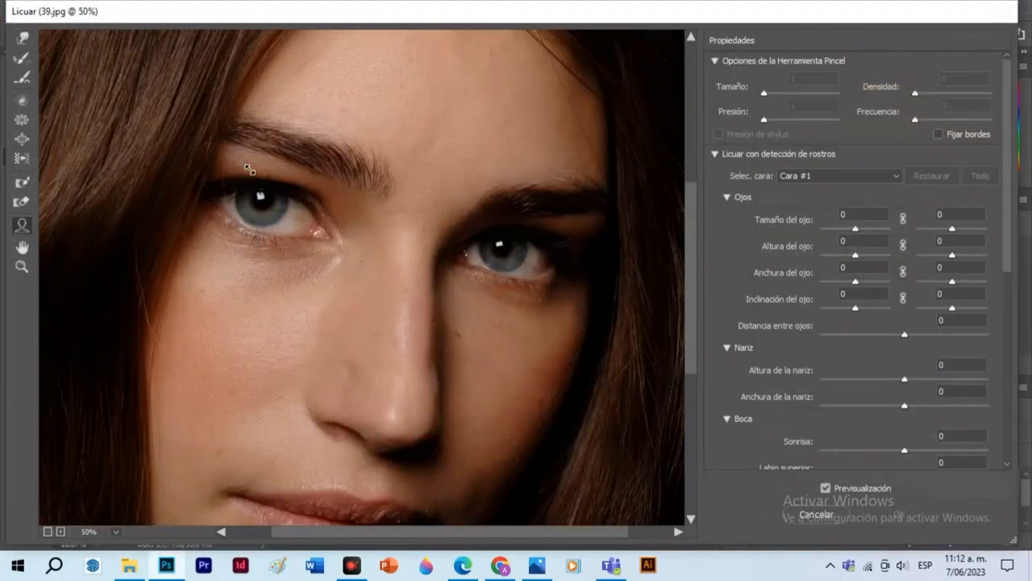
drag(250, 166, 249, 166)
click(22, 58)
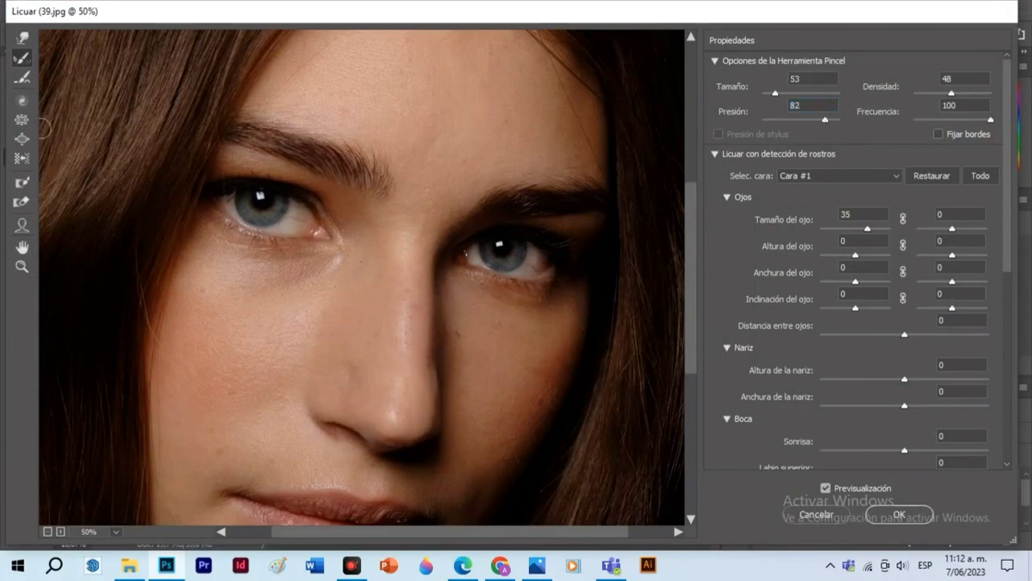
click(21, 225)
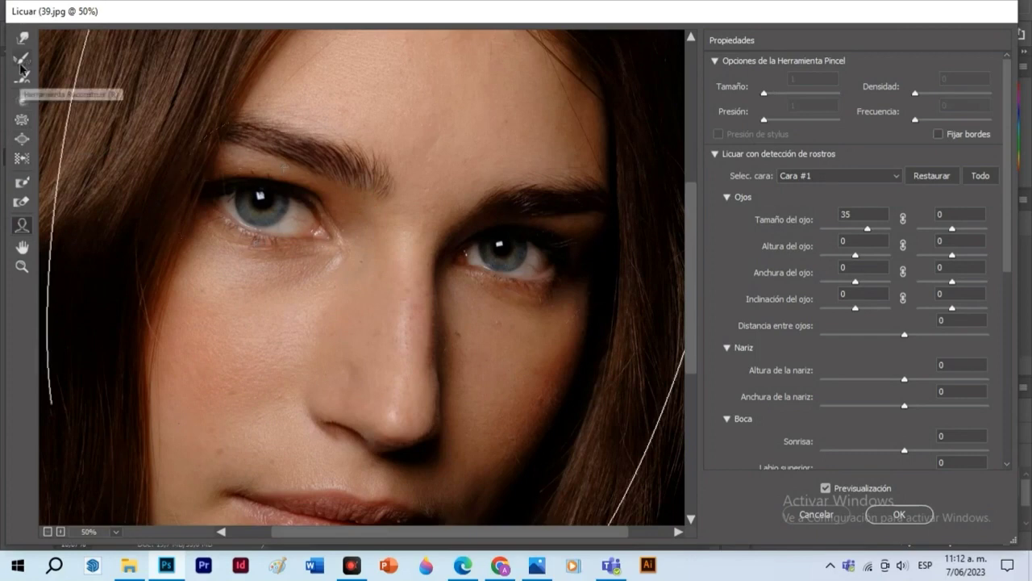
click(22, 65)
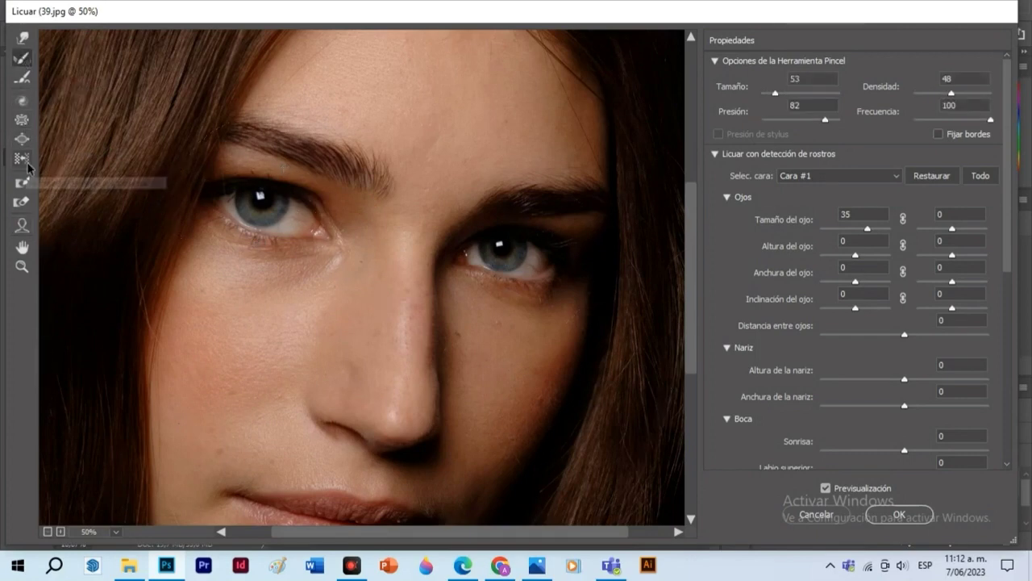
key(a)
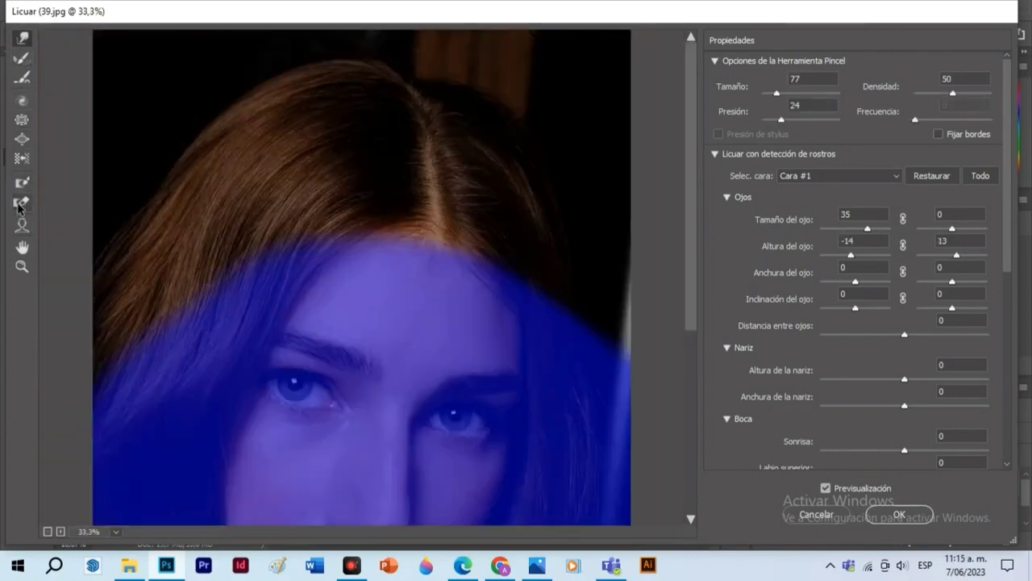
Step: Go through Liquify's Forward Warp, Thaw Mask, Pucker, Bloat and Face tools, ending on Forward Warp at the crown of the hair
click(22, 38)
click(22, 202)
click(22, 41)
click(22, 119)
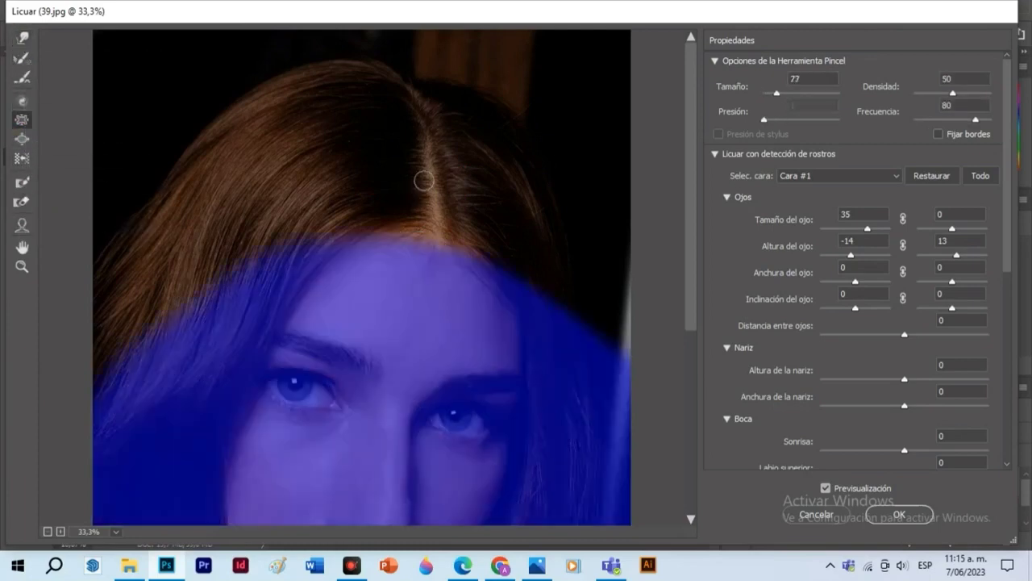
click(22, 140)
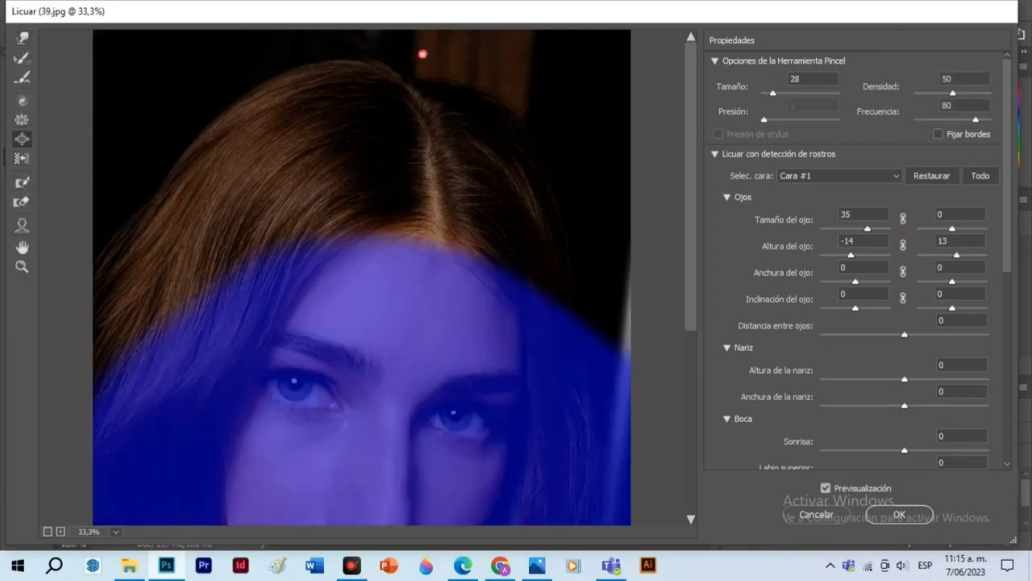
click(21, 226)
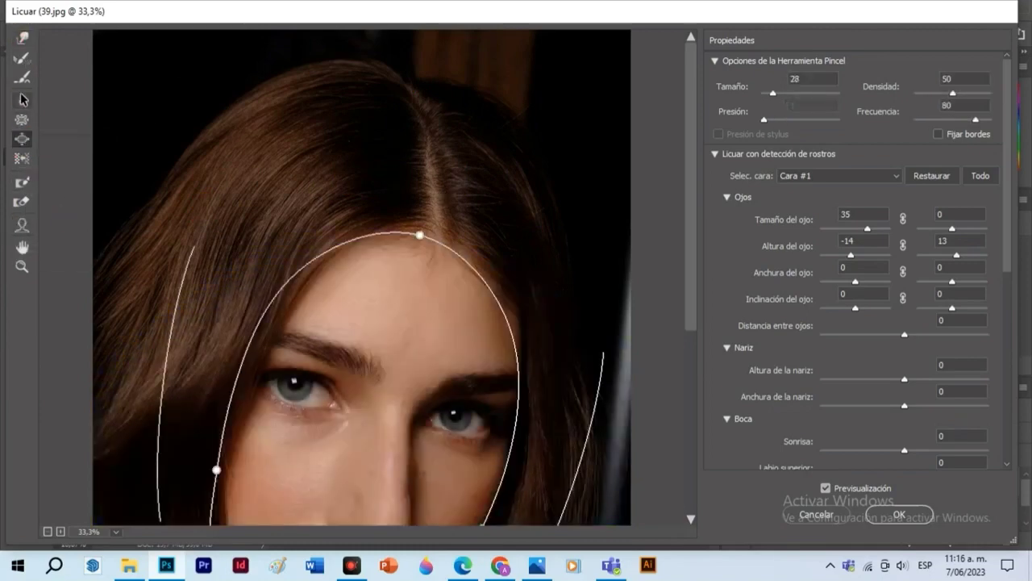
click(22, 202)
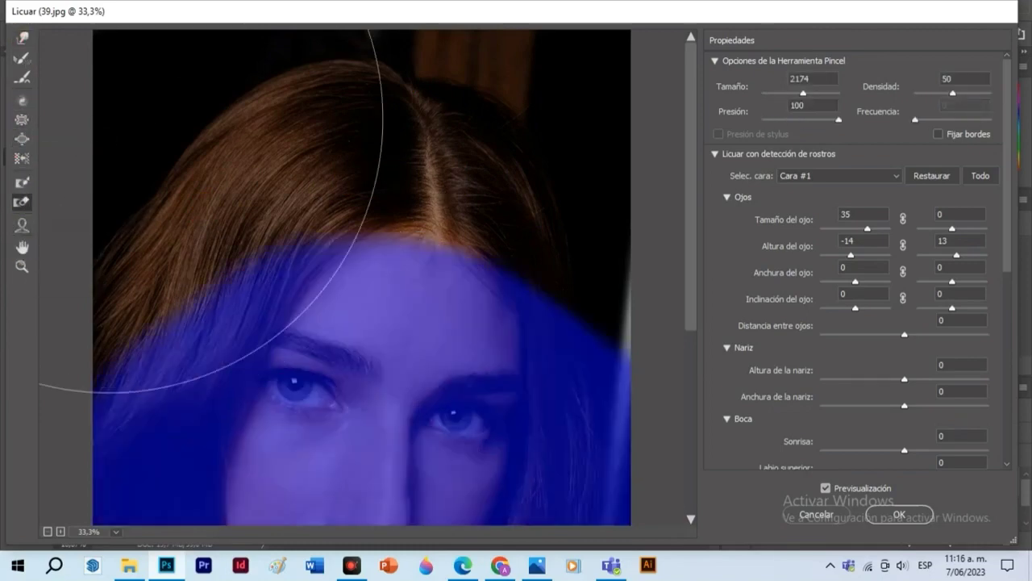
click(22, 37)
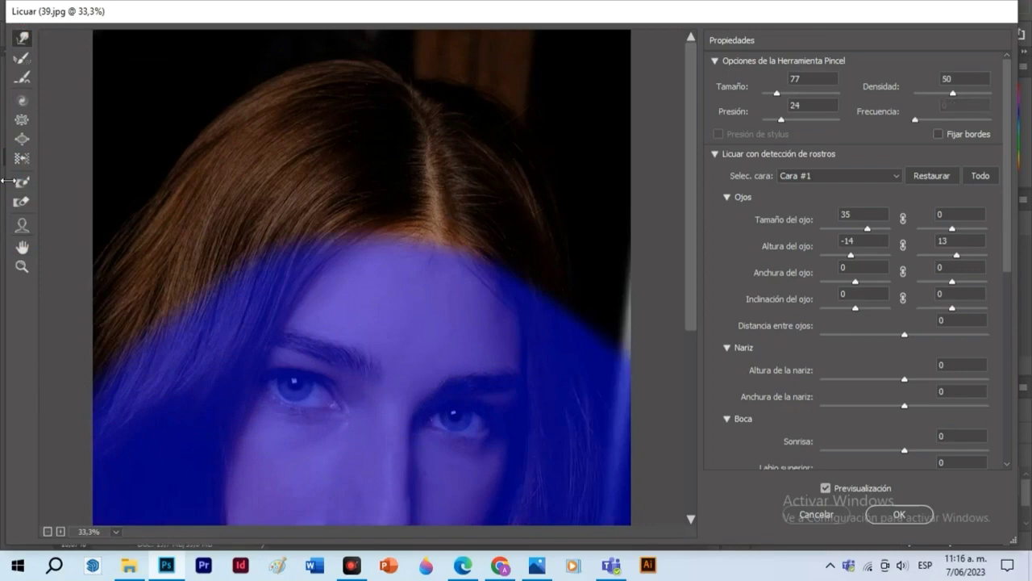
click(405, 89)
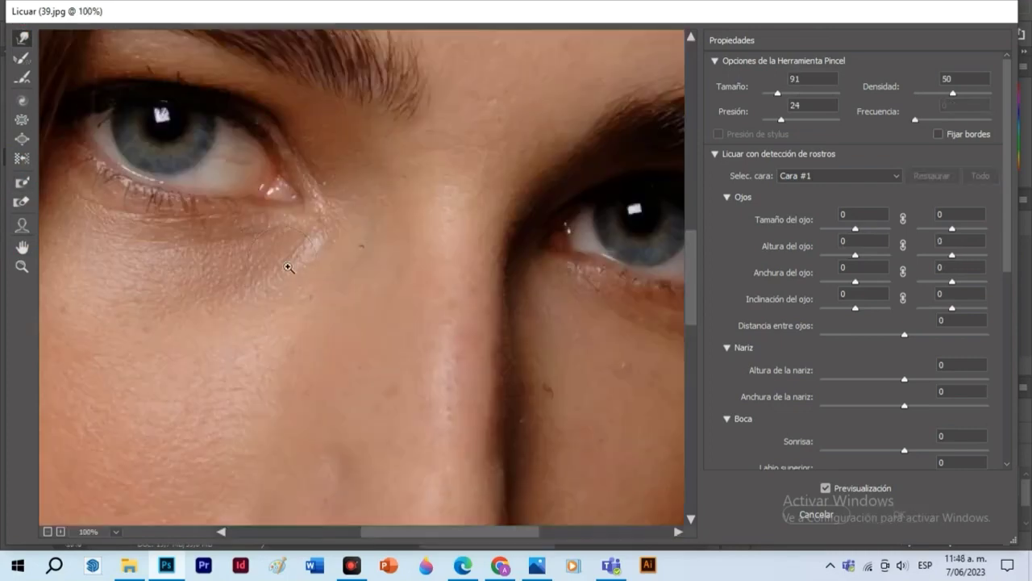
Step: Examine the portrait's jaw, lips, crown and hair contours in the Liquify preview with the Forward Warp tool active
key(ctrl+minus)
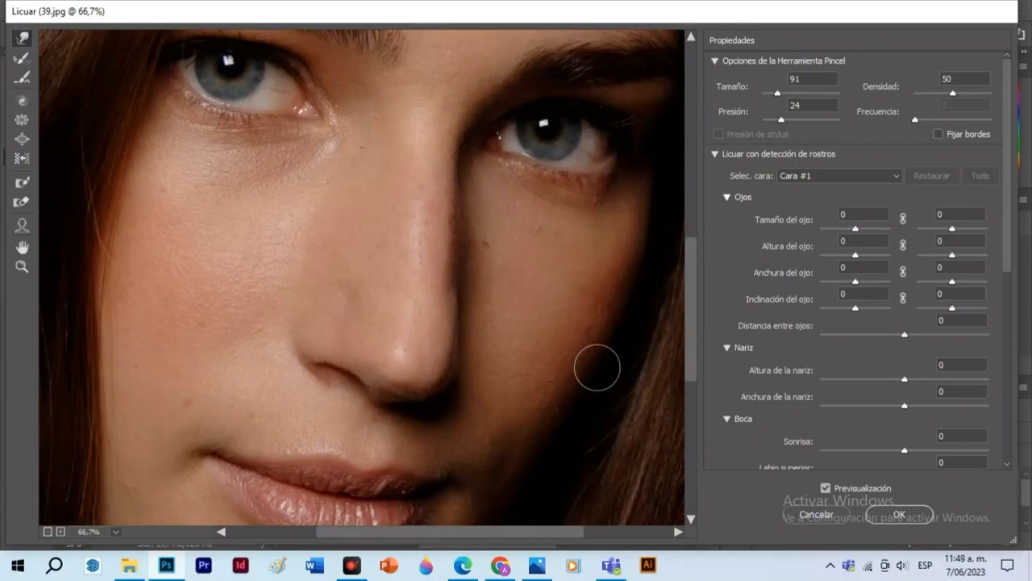
scroll(594, 367, down, 2)
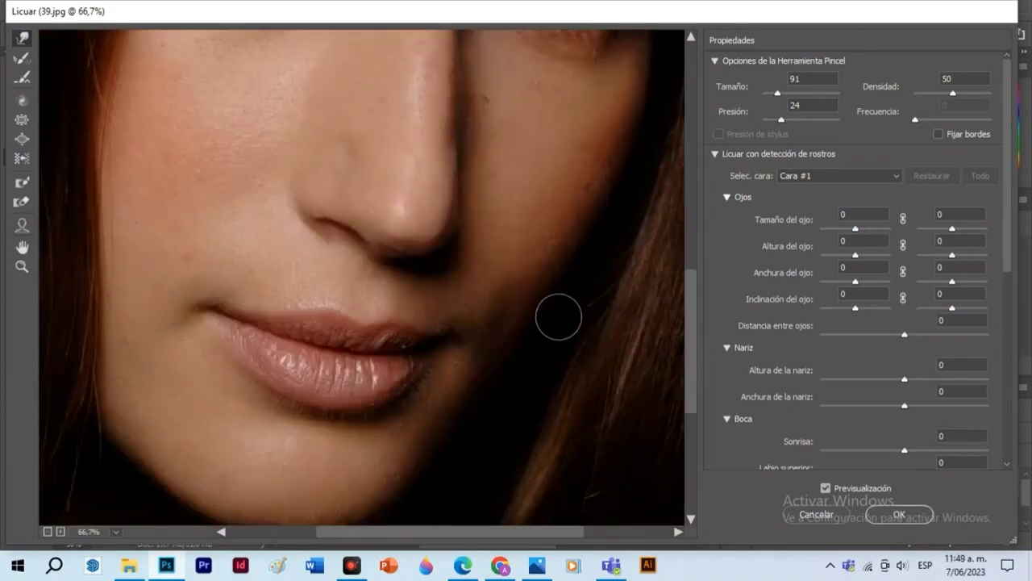
scroll(558, 314, up, 6)
scroll(537, 233, up, 5)
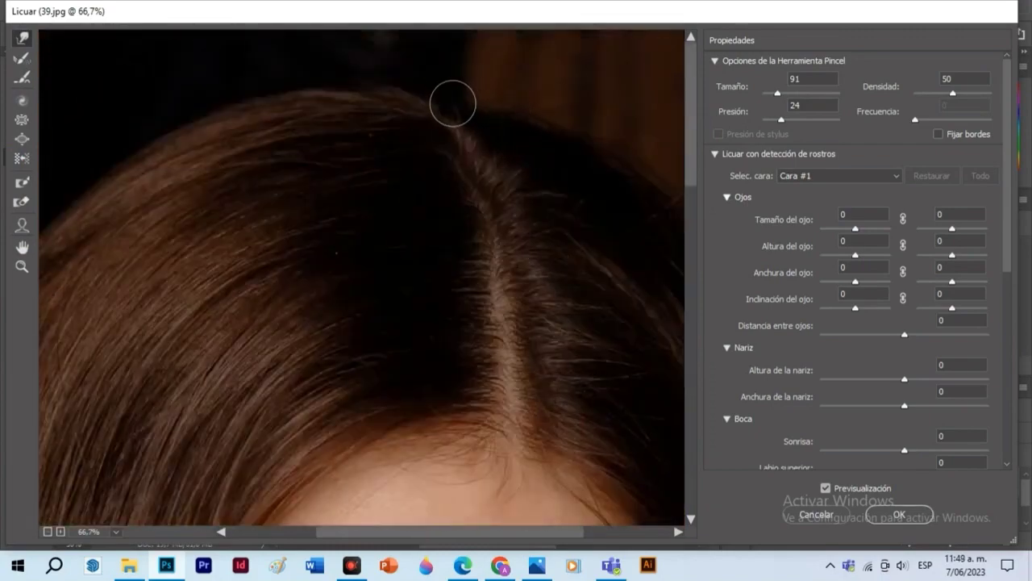
scroll(512, 196, down, 3)
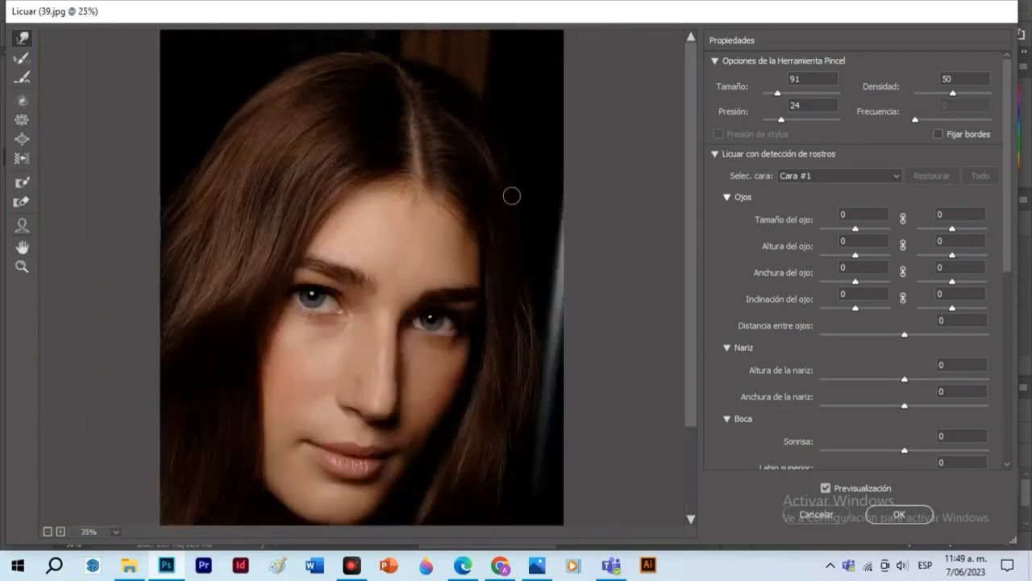
scroll(494, 369, down, 3)
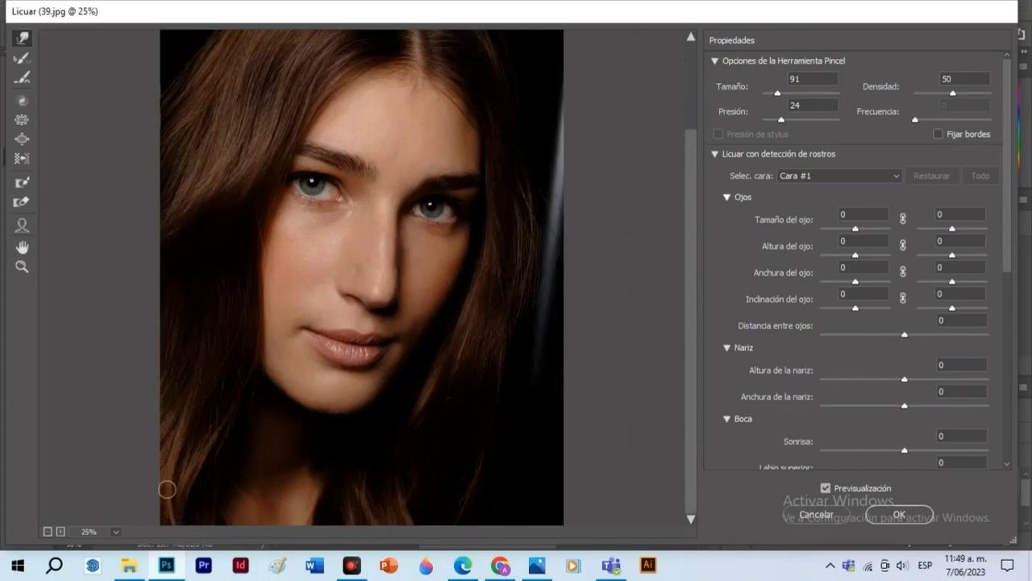
scroll(189, 422, up, 3)
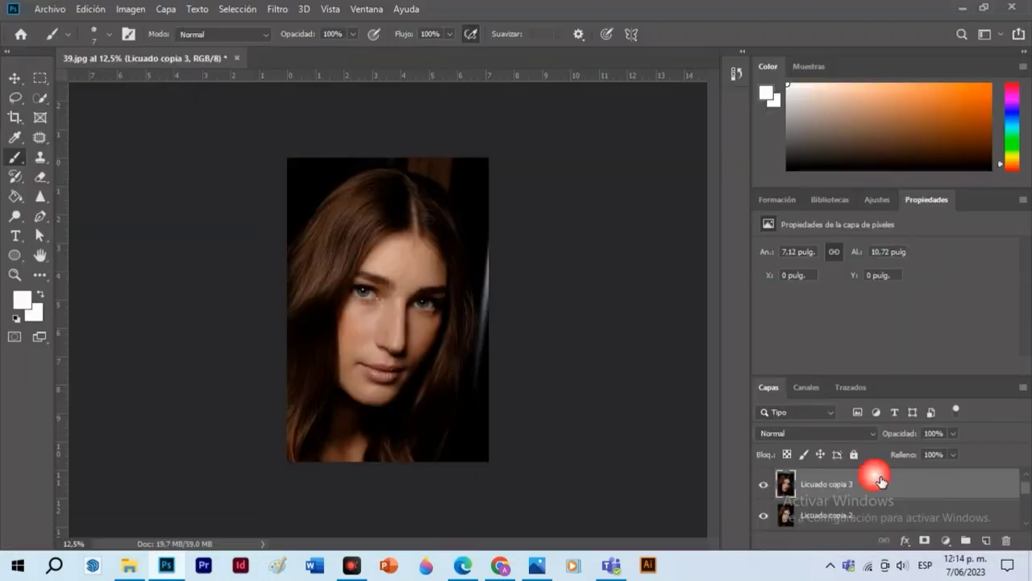
Step: Organize the Licuado copies in a group called Separación de frecuencias, with two of its layers named Textura and Luz/Color
scroll(839, 500, down, 3)
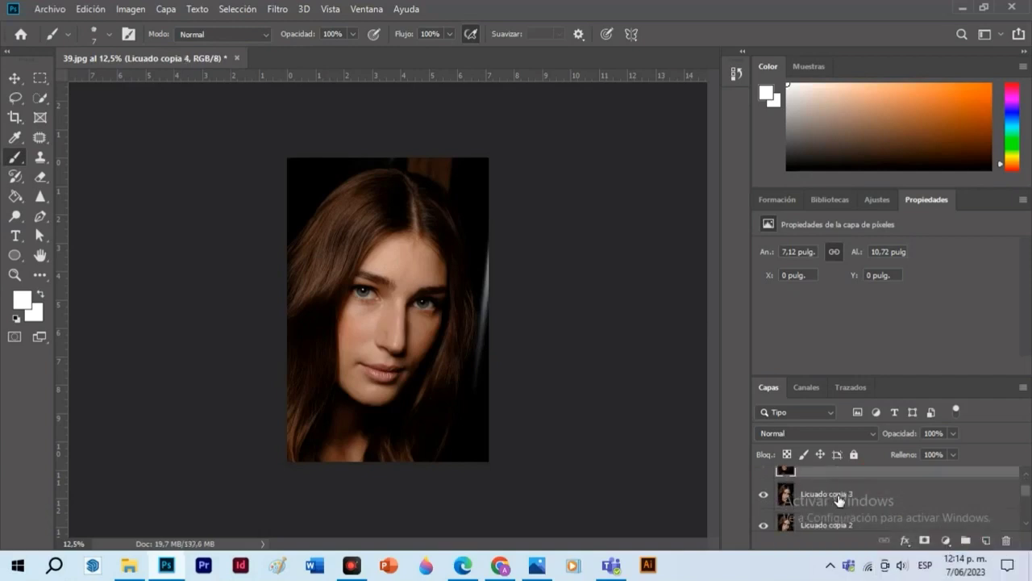
scroll(839, 500, up, 3)
drag(839, 500, 873, 480)
click(786, 527)
scroll(879, 504, up, 1)
scroll(869, 525, down, 1)
drag(870, 517, 865, 489)
scroll(869, 521, down, 2)
scroll(880, 504, up, 5)
scroll(880, 504, down, 4)
drag(879, 488, 871, 502)
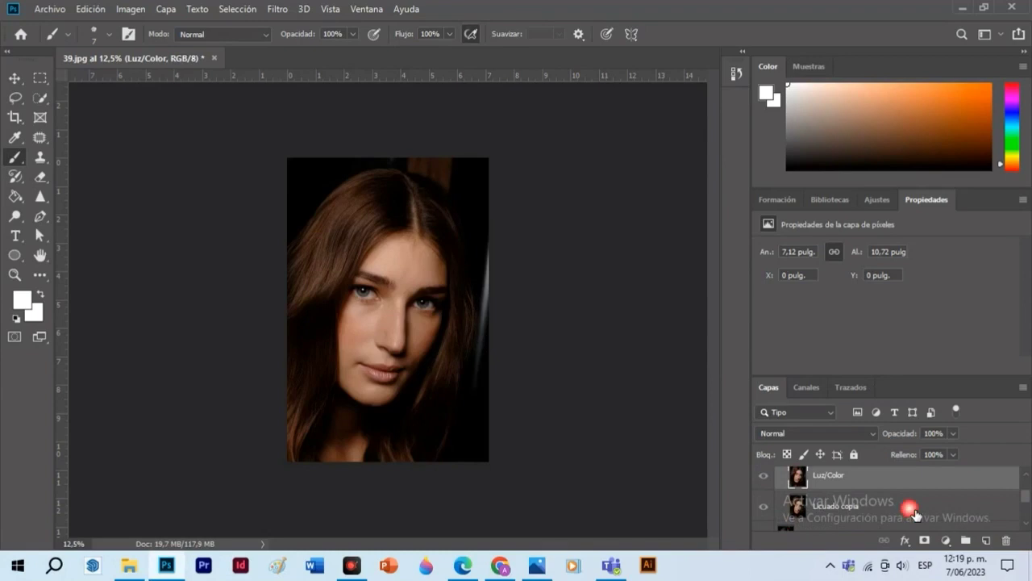
Step: Apply a Surface Blur to the Luz/Color layer with a radius of 19 pixels and a threshold of 15 levels
click(916, 515)
scroll(916, 515, up, 2)
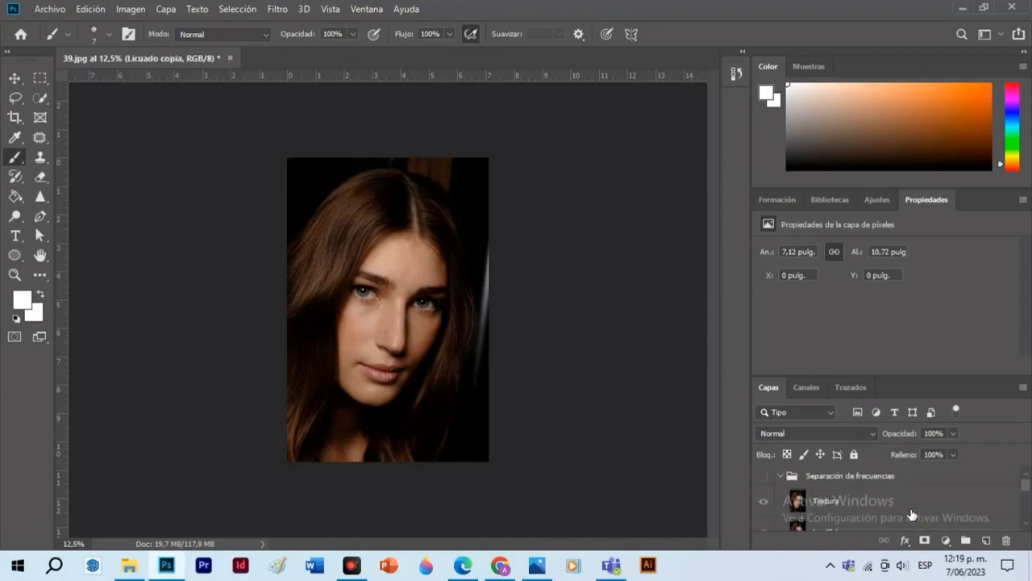
click(915, 509)
click(879, 527)
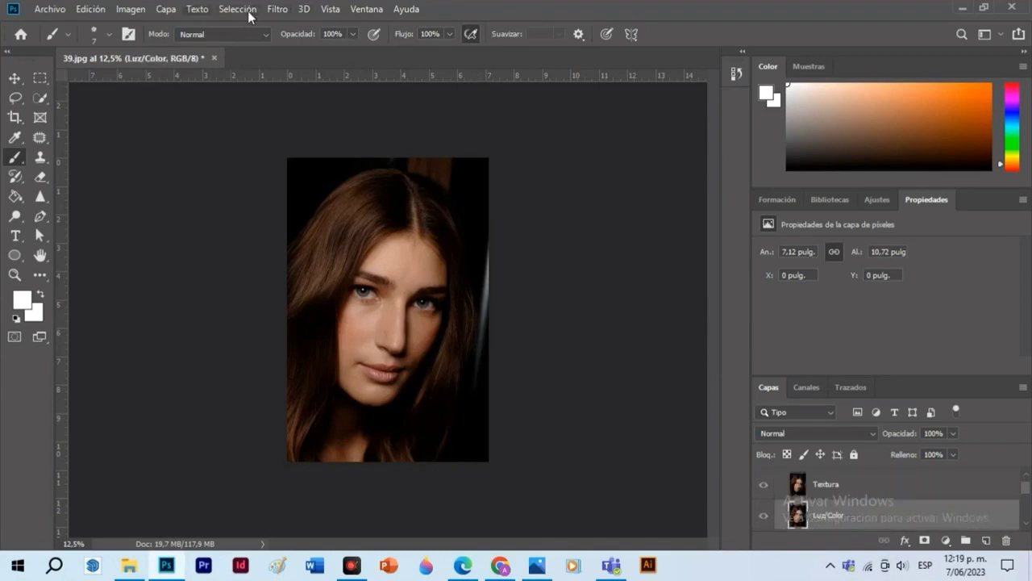
click(278, 9)
mouse_move(322, 175)
click(562, 261)
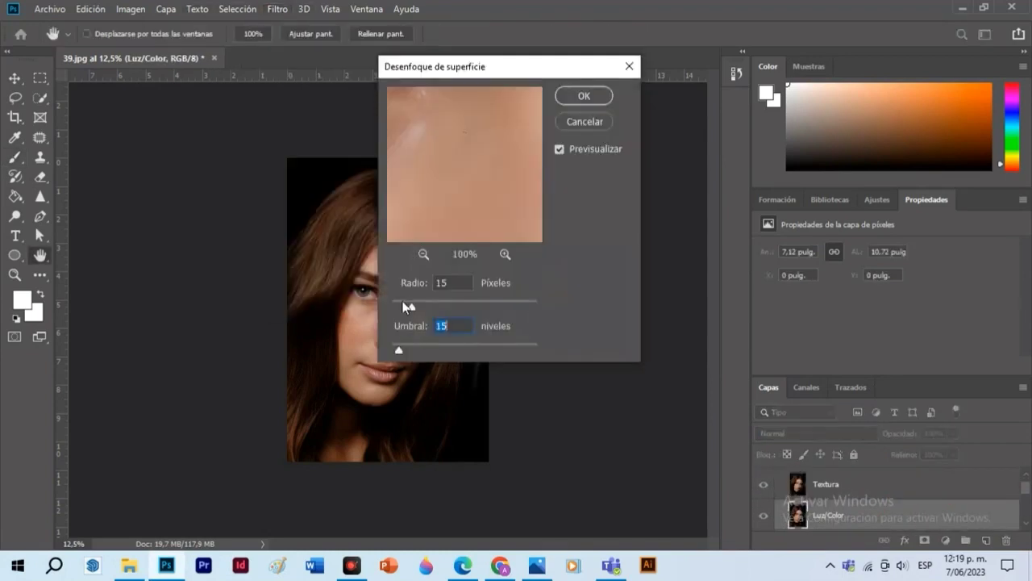
mouse_move(401, 308)
mouse_down()
mouse_move(422, 308)
mouse_move(392, 305)
mouse_move(417, 308)
mouse_up()
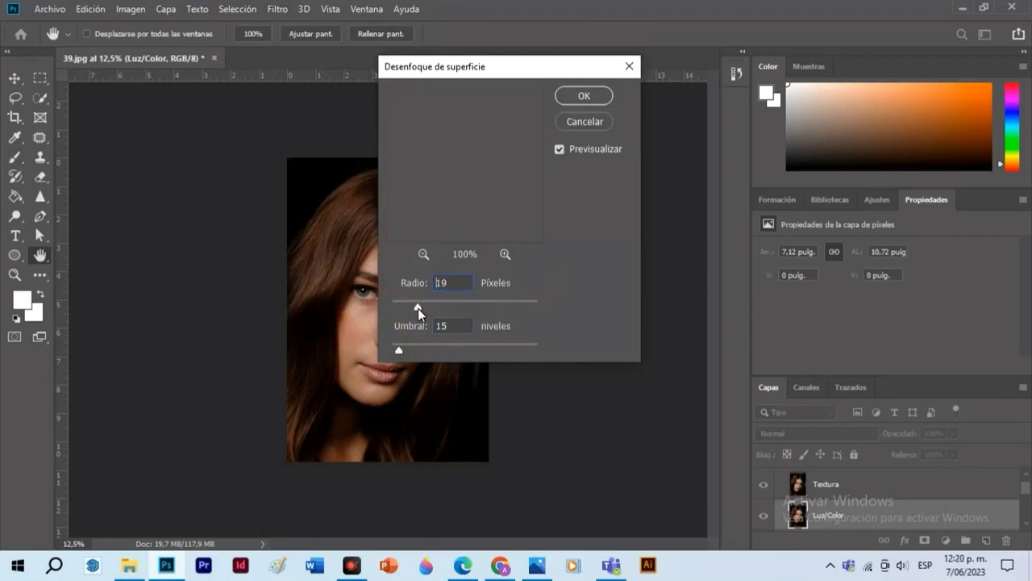
click(604, 98)
key(b)
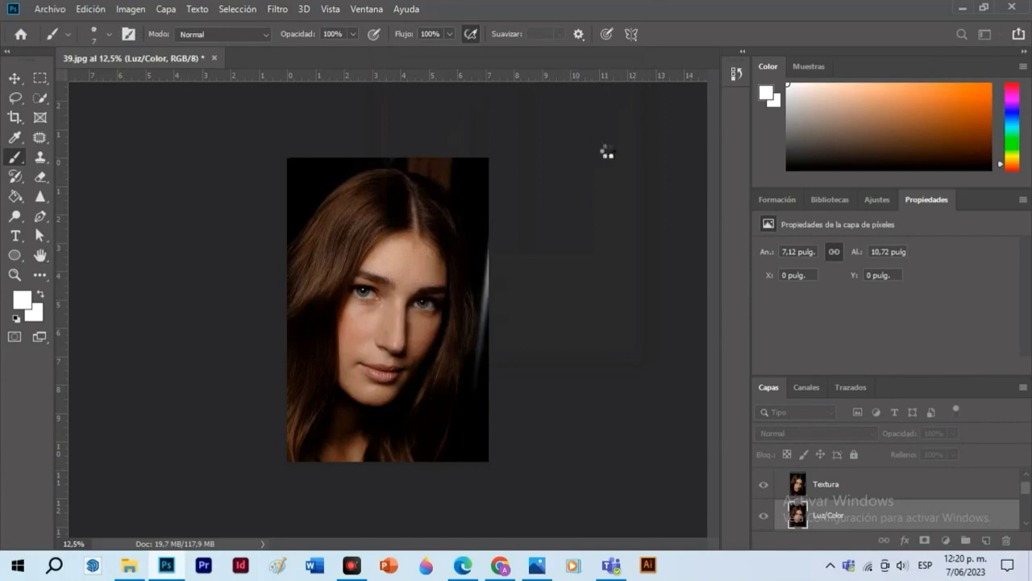
Step: Make the Separación de frecuencias group visible and toggle the visibility of its layers
key(ctrl+plus)
scroll(764, 513, up, 1)
click(766, 504)
scroll(767, 505, down, 1)
scroll(774, 510, up, 1)
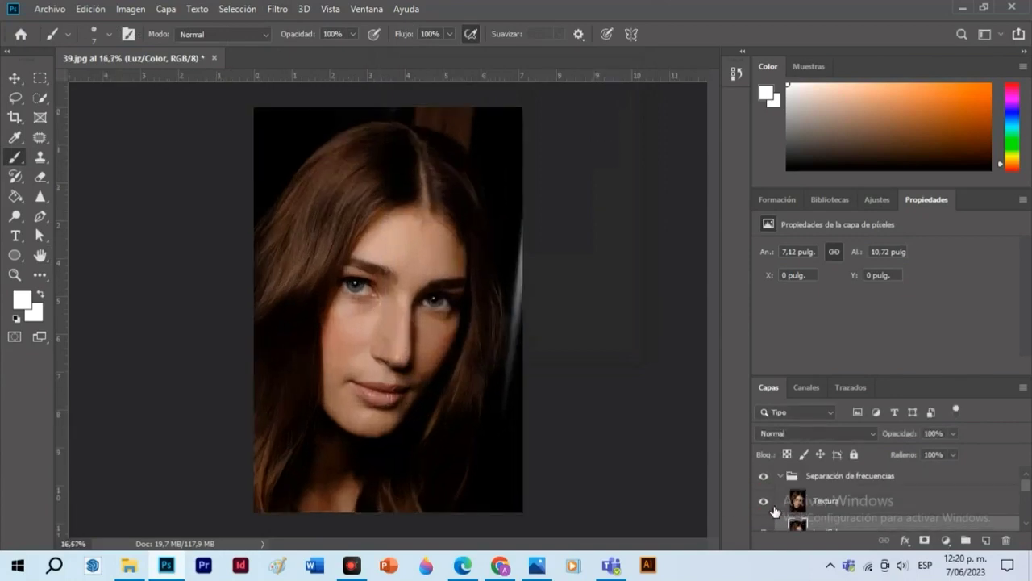
scroll(778, 509, down, 2)
click(769, 525)
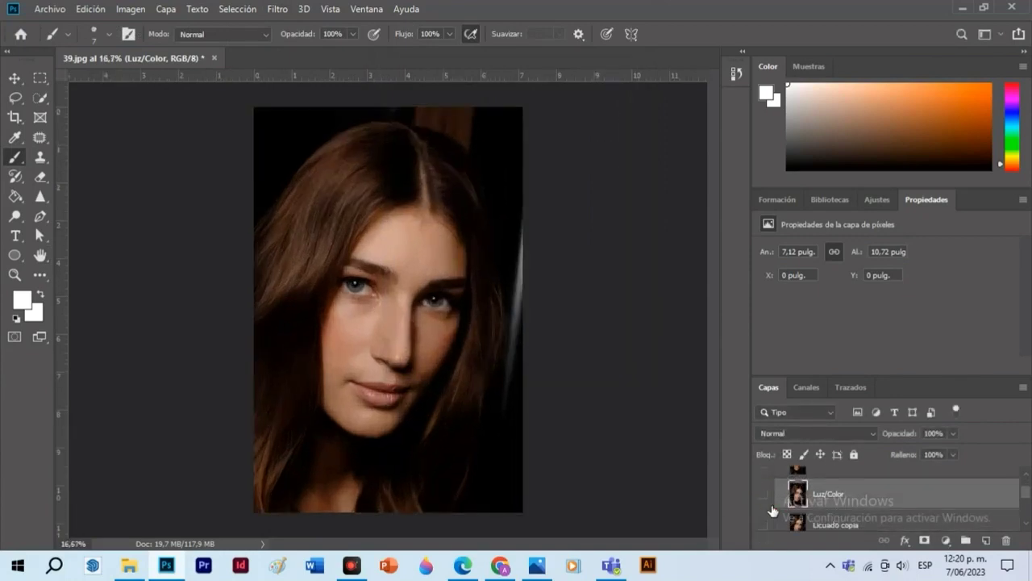
Step: Subtract the Luz/Color layer from Textura with Apply Image (Restar, scale 2, offset 128) and set Textura's blend mode to Luz lineal
click(835, 501)
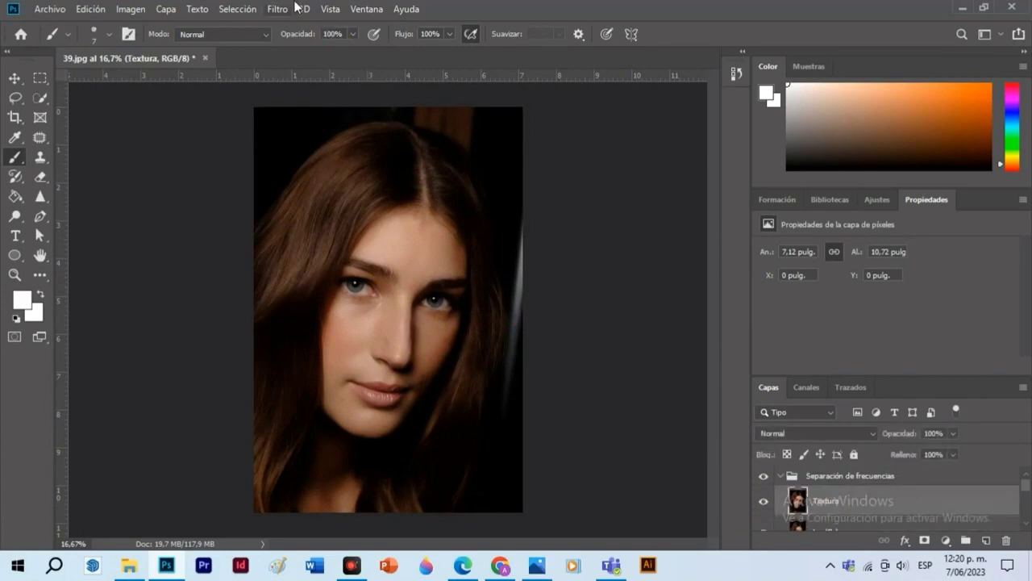
click(129, 9)
click(215, 228)
click(517, 176)
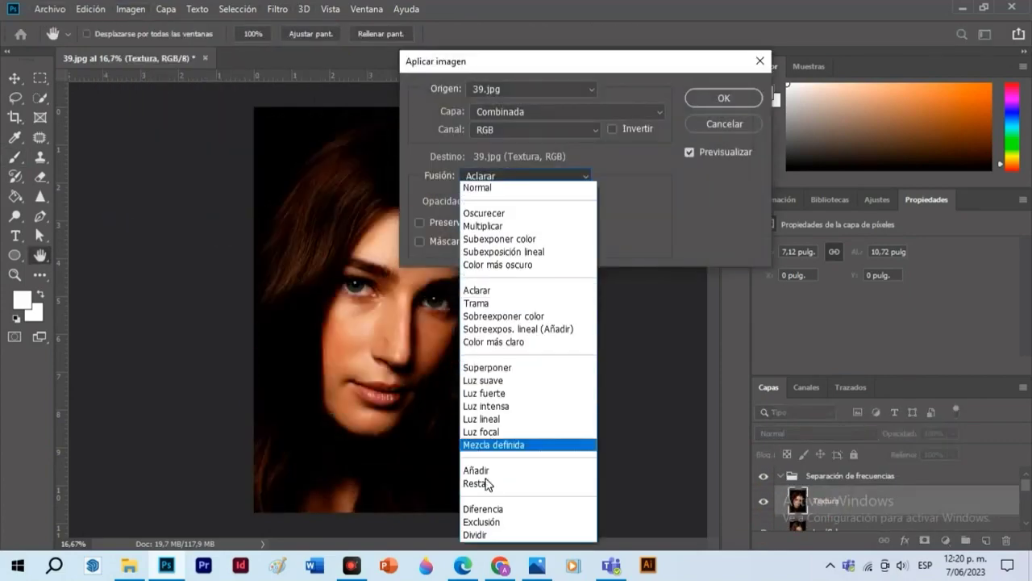
click(474, 484)
click(579, 114)
click(583, 164)
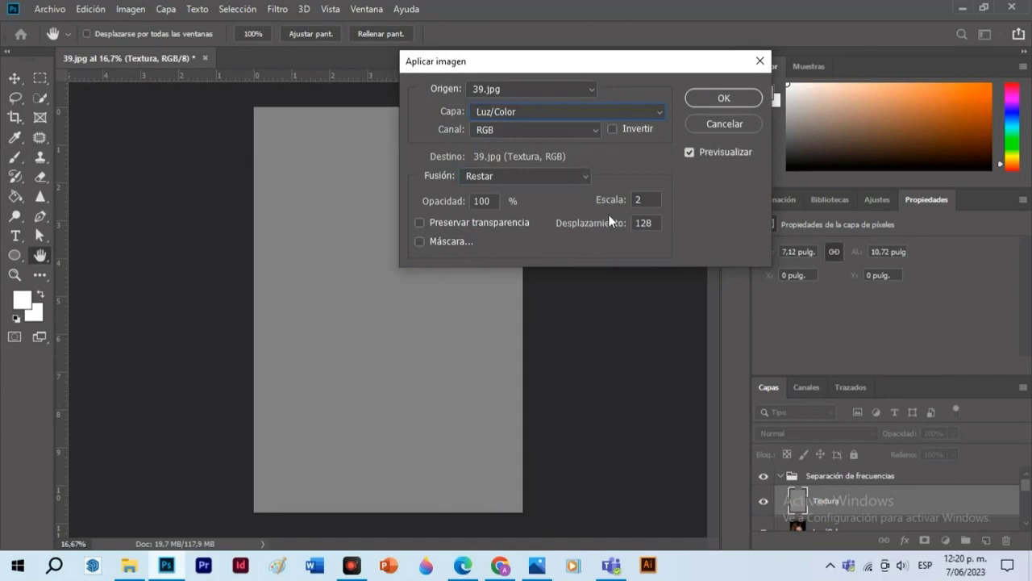
click(648, 199)
click(722, 97)
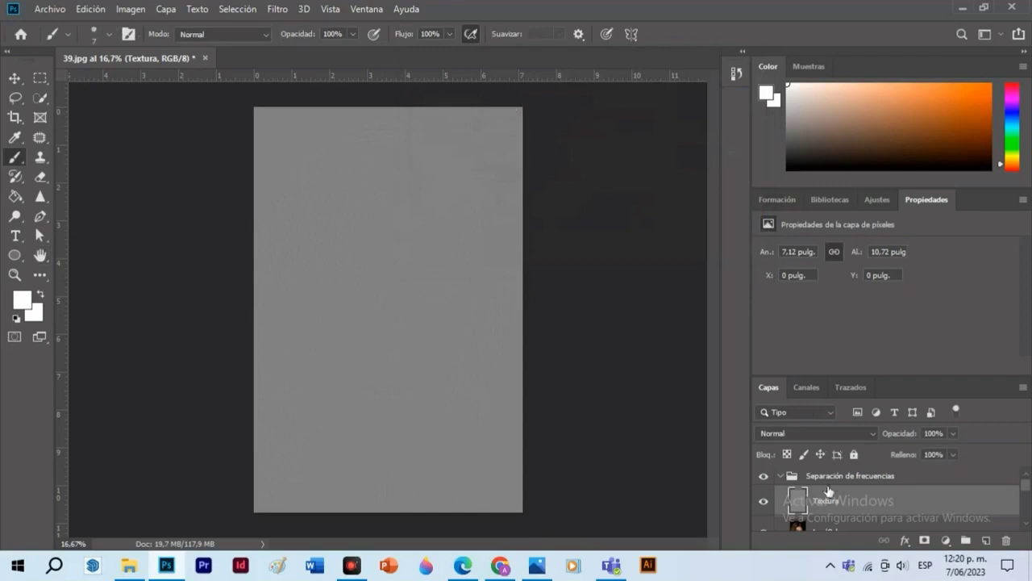
click(815, 440)
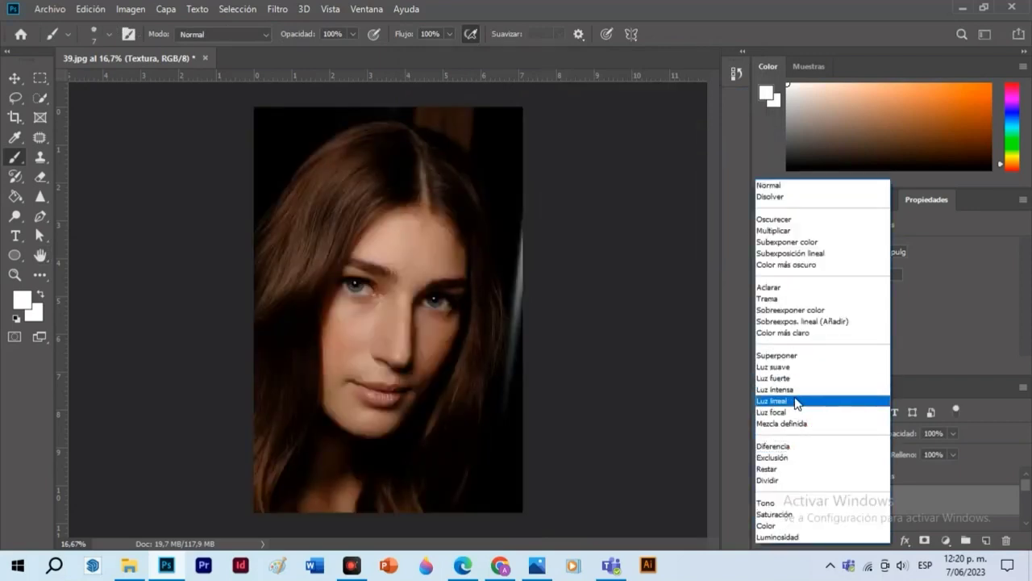
click(772, 401)
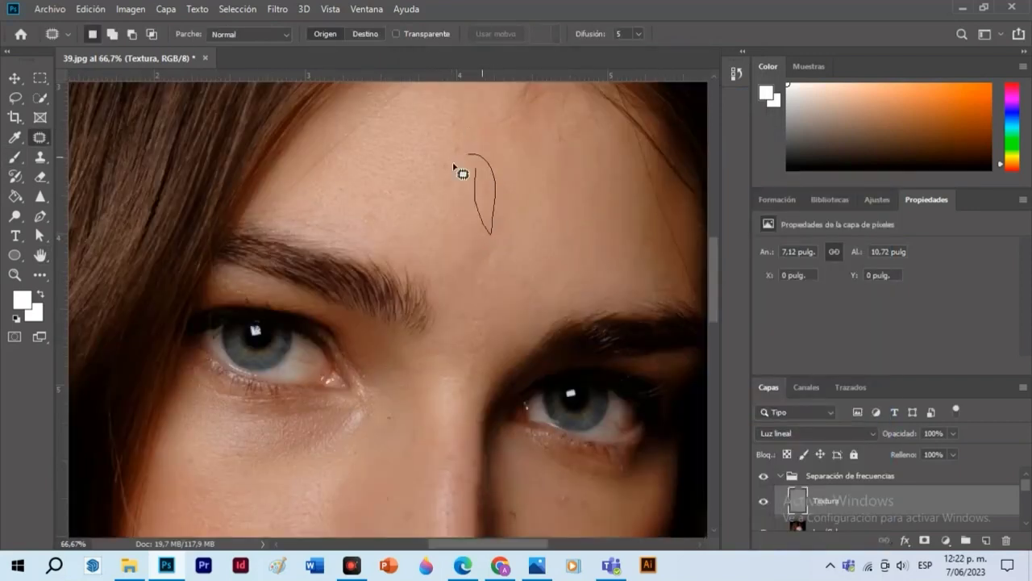
Step: Patch the blemishes and uneven skin texture across the forehead on the Textura layer with the Patch tool
mouse_move(453, 168)
mouse_down()
mouse_move(502, 192)
mouse_move(512, 232)
mouse_move(480, 172)
mouse_up()
click(521, 230)
mouse_move(349, 179)
mouse_down()
mouse_move(383, 205)
mouse_move(353, 190)
mouse_up()
drag(367, 207, 391, 171)
click(390, 213)
drag(457, 144, 459, 142)
drag(454, 160, 428, 159)
click(428, 187)
scroll(481, 253, up, 1)
drag(554, 144, 562, 166)
drag(563, 168, 539, 174)
click(538, 232)
Step: Apply a Gaussian blur with a radius of about 3.9 pixels to the selected chin area below the lips on the Textura layer
scroll(579, 173, up, 1)
scroll(576, 283, down, 7)
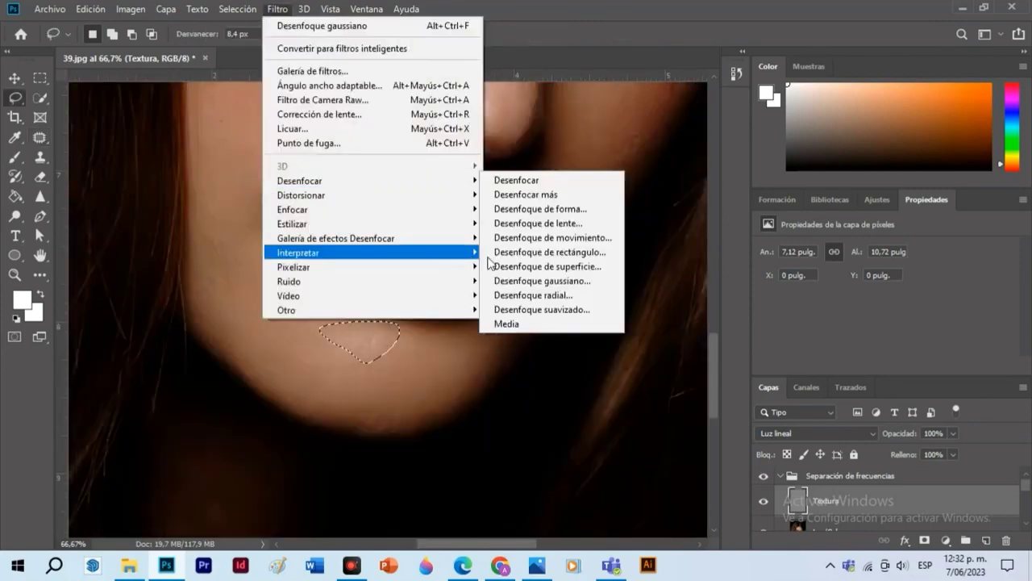
click(542, 280)
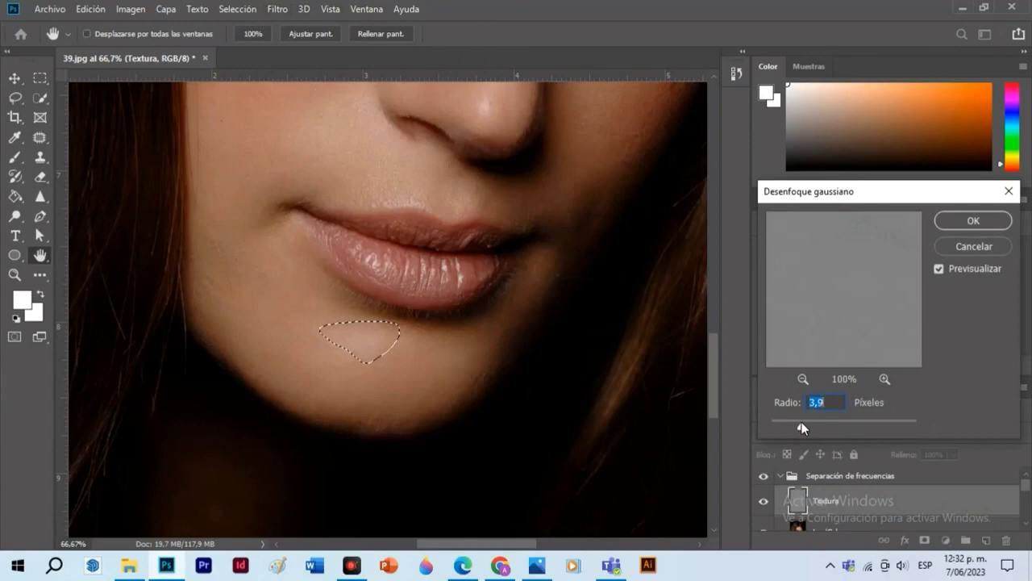
mouse_move(800, 422)
mouse_down()
mouse_move(787, 422)
mouse_move(799, 425)
mouse_up()
click(973, 221)
right_click(360, 332)
drag(352, 341, 350, 342)
Step: Clone clean texture along the shadowed edge of the cheek beside the hair with the Clone Stamp tool
right_click(178, 175)
click(207, 184)
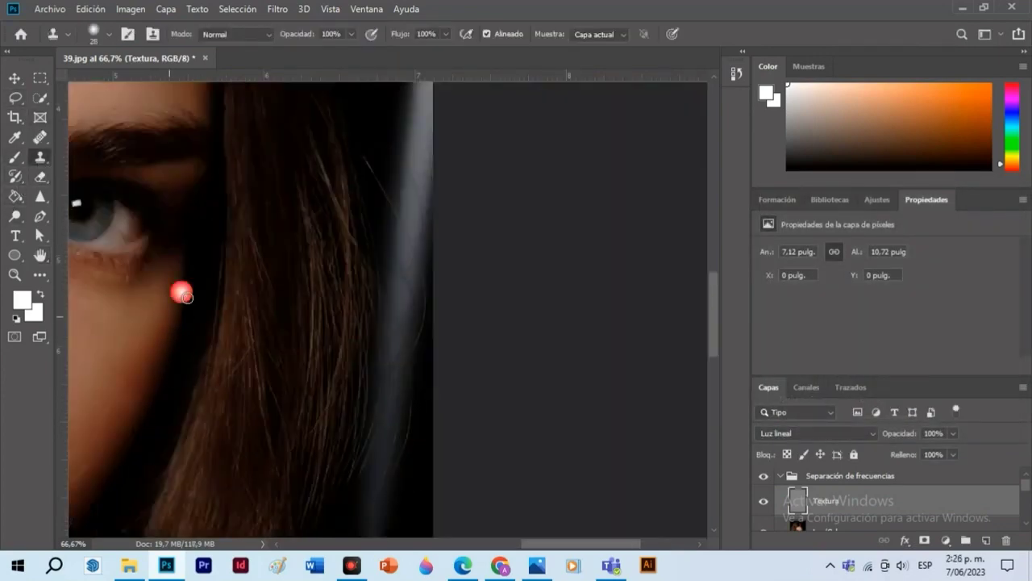
drag(190, 337, 172, 322)
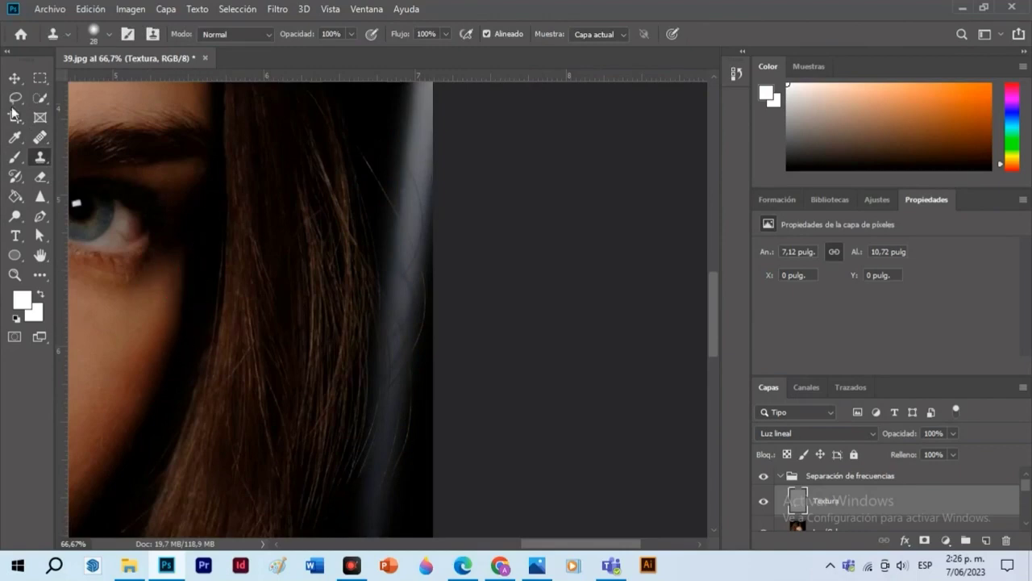
Step: Patch the loose hairs crossing the upper light streak beside the hair with the Patch tool
right_click(40, 137)
click(121, 162)
mouse_move(413, 247)
mouse_down()
mouse_move(409, 320)
mouse_move(418, 117)
mouse_up()
click(408, 131)
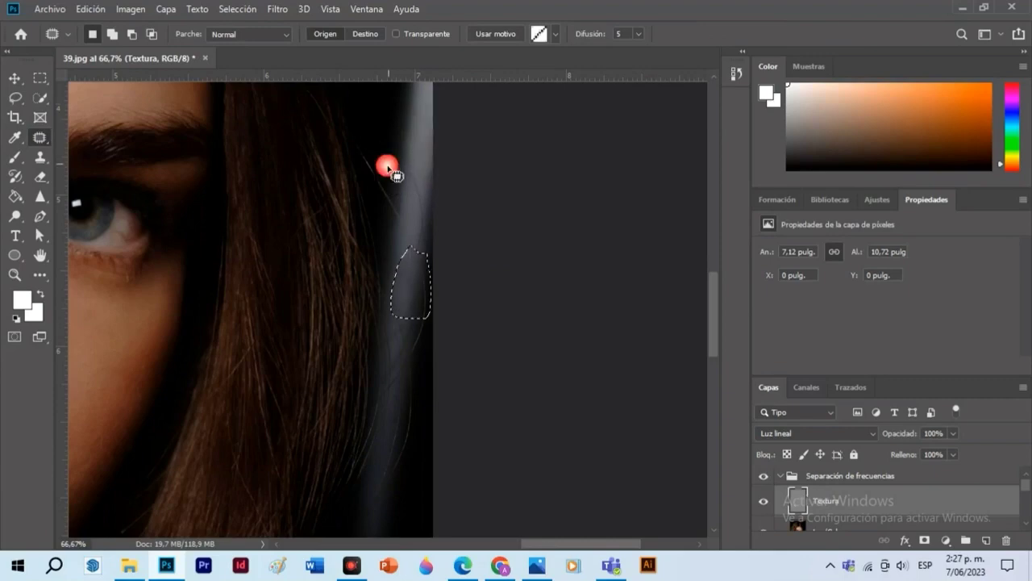
drag(399, 183, 405, 221)
mouse_move(395, 156)
mouse_down()
mouse_move(413, 250)
mouse_move(396, 175)
mouse_move(409, 123)
mouse_move(406, 133)
mouse_up()
click(411, 339)
click(412, 340)
Step: Paint out the remaining stray hairs along the light streak with the Healing Brush
key(ctrl+minus)
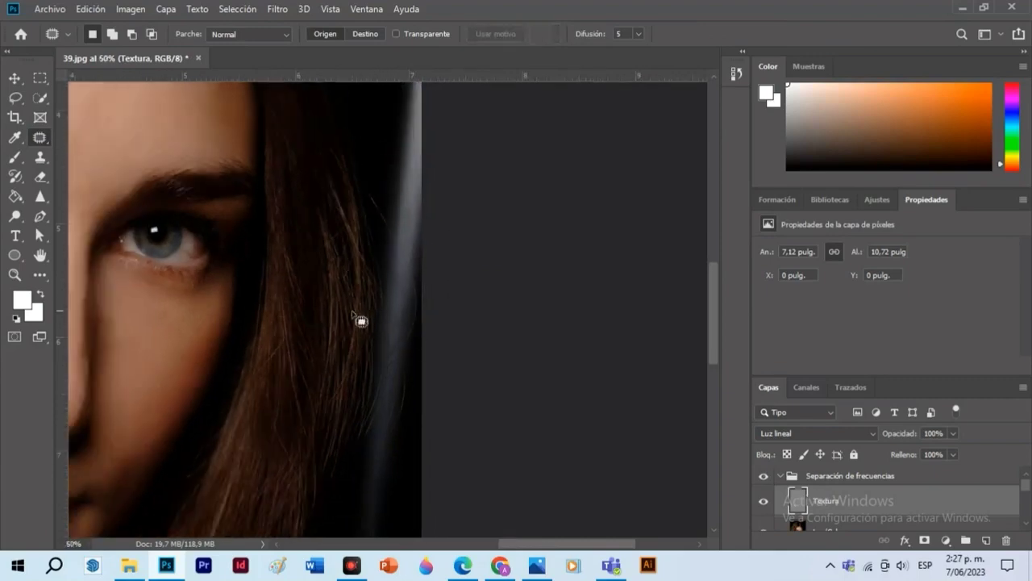
key(s)
right_click(40, 137)
click(97, 158)
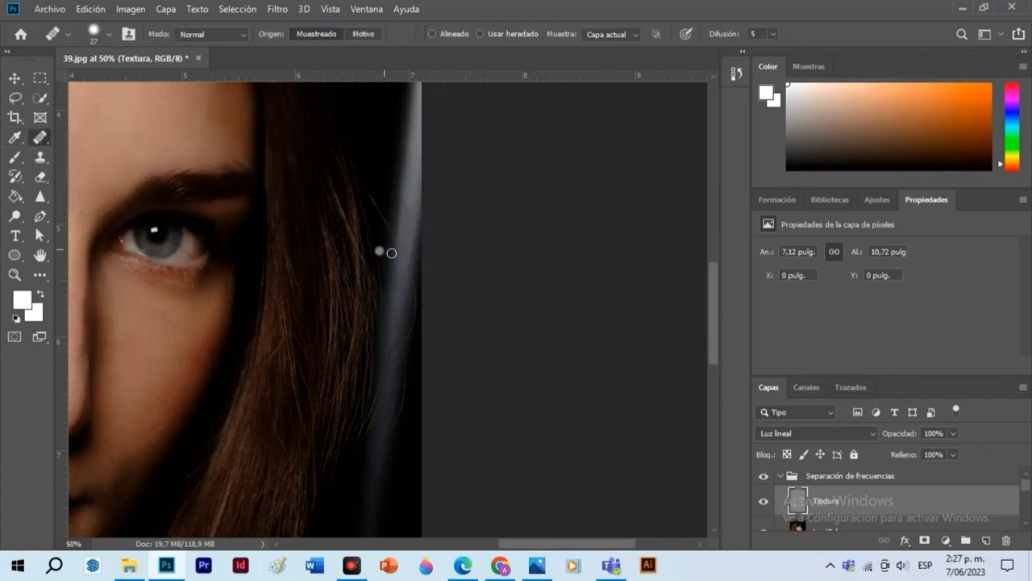
click(408, 219)
click(415, 336)
Step: Patch the stray hairs around the lower end of the light streak with the Patch tool, undoing one of the patches
scroll(403, 360, down, 4)
scroll(384, 383, up, 1)
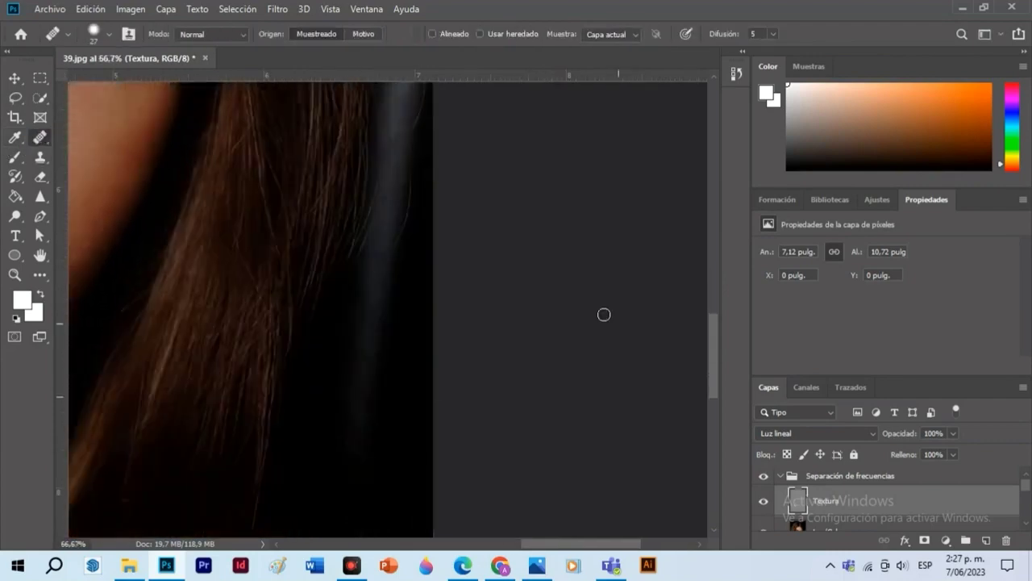
right_click(50, 142)
click(104, 166)
mouse_move(357, 324)
mouse_down()
mouse_move(354, 404)
mouse_move(361, 336)
mouse_up()
drag(367, 345, 377, 294)
click(374, 367)
key(ctrl+z)
click(403, 316)
Step: Patch the flyaway hairs in the dark background around the crown and beside the lower hair
mouse_move(295, 115)
mouse_down()
mouse_move(323, 115)
mouse_move(397, 137)
mouse_move(275, 147)
mouse_up()
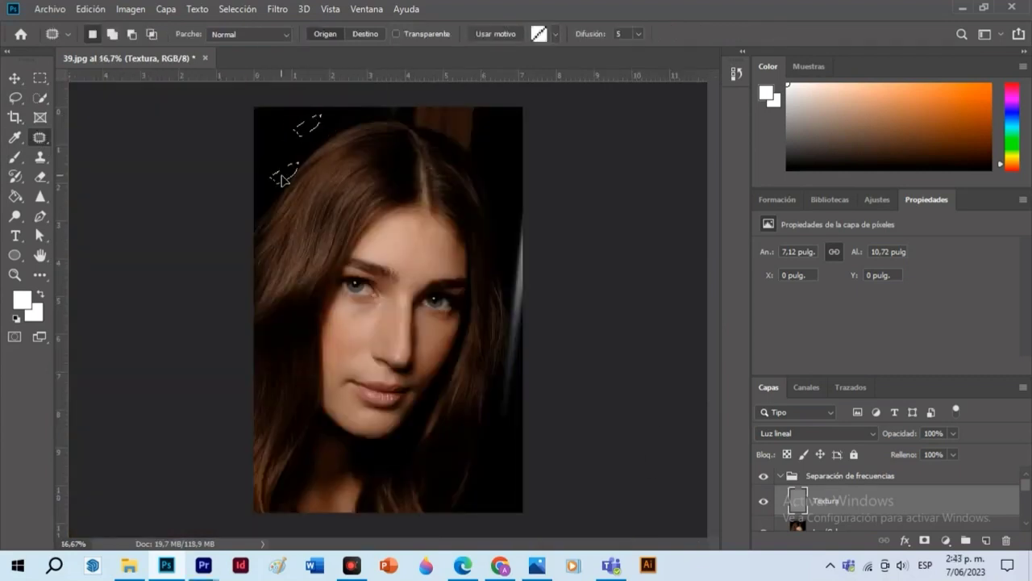
click(397, 139)
click(316, 138)
drag(460, 138, 462, 118)
drag(464, 131, 446, 132)
click(525, 157)
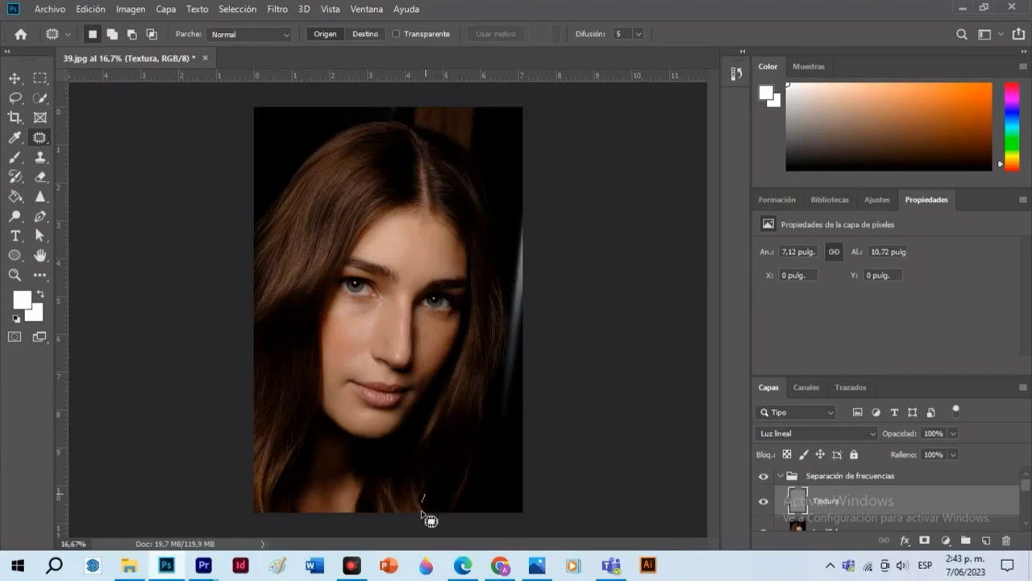
click(450, 421)
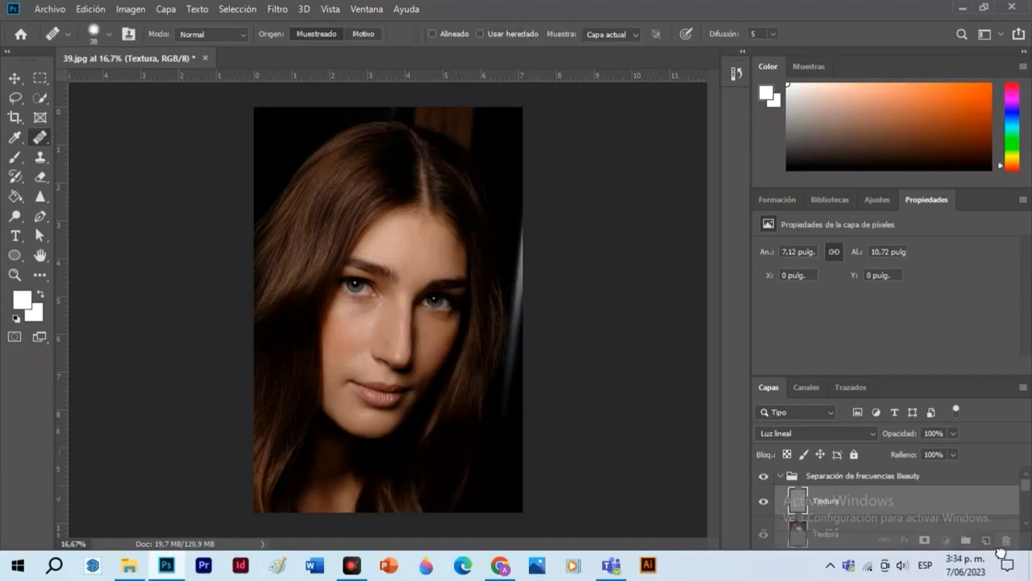
Step: Place a duplicate of the Textura layer above the Separación de frecuencias Beauty group and enter the name Retoque Beauty
key(ctrl+j)
drag(867, 503, 872, 473)
key(ctrl+j)
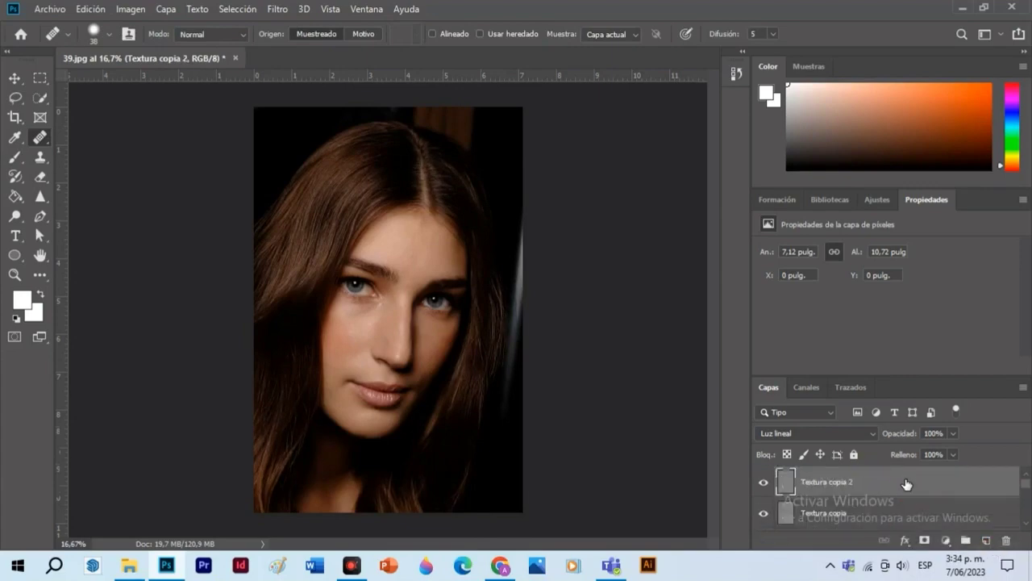
key(ctrl+z)
text(Retoque Beauty)
key(Return)
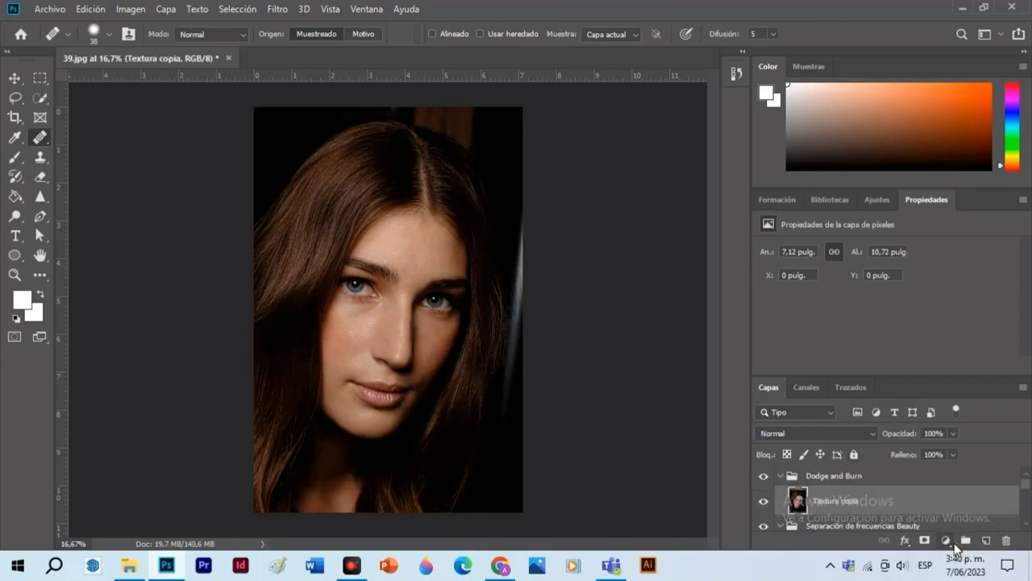
Step: Add a brightening Curves adjustment in the Dodge and Burn group and invert its mask to black
click(949, 540)
click(921, 360)
drag(929, 200, 593, 139)
drag(678, 308, 682, 297)
key(ctrl+i)
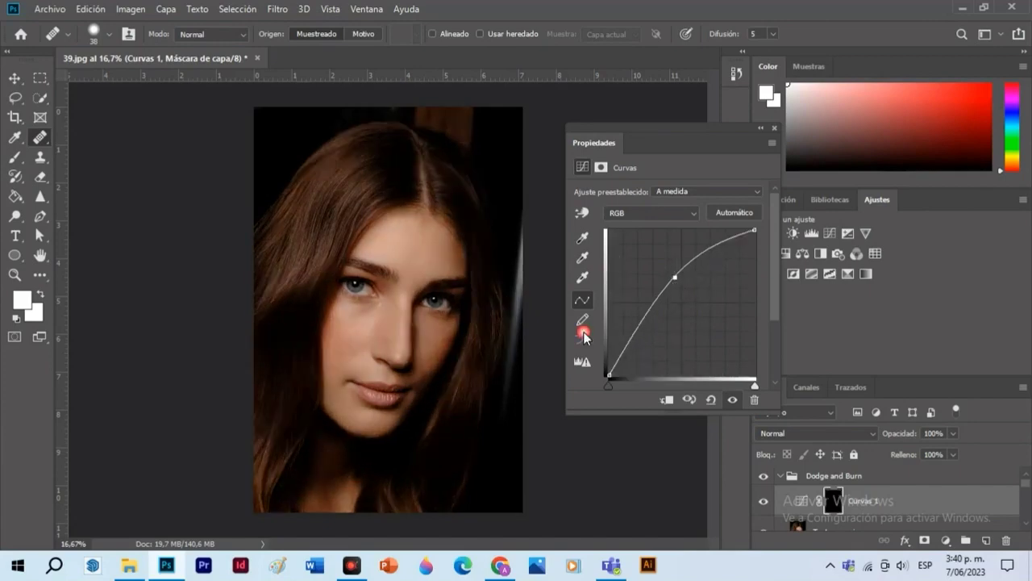
Step: Switch to the Brush tool and adjust the brush size for painting on the Curves mask
click(15, 158)
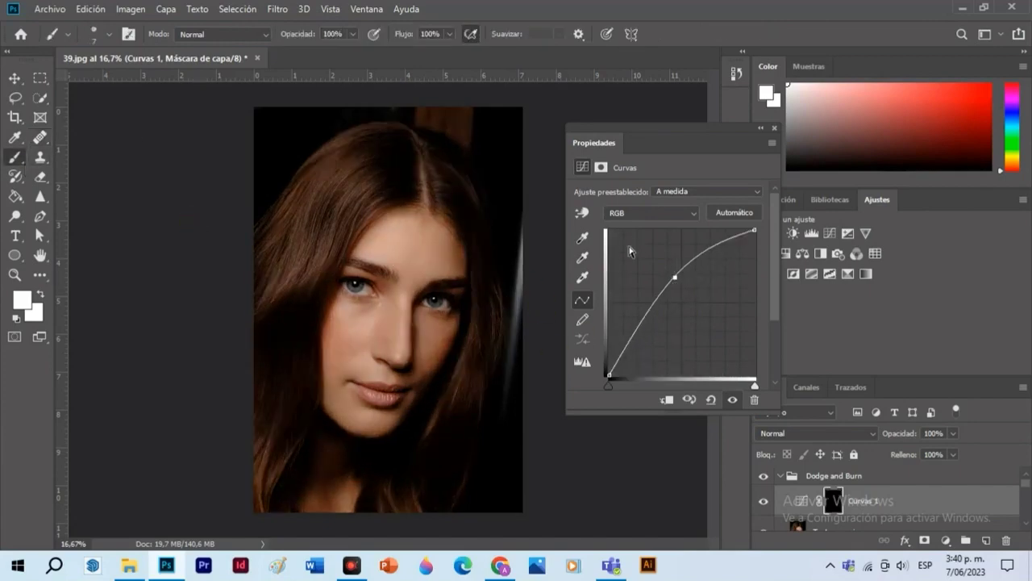
scroll(404, 230, up, 1)
right_click(398, 218)
drag(499, 265, 489, 264)
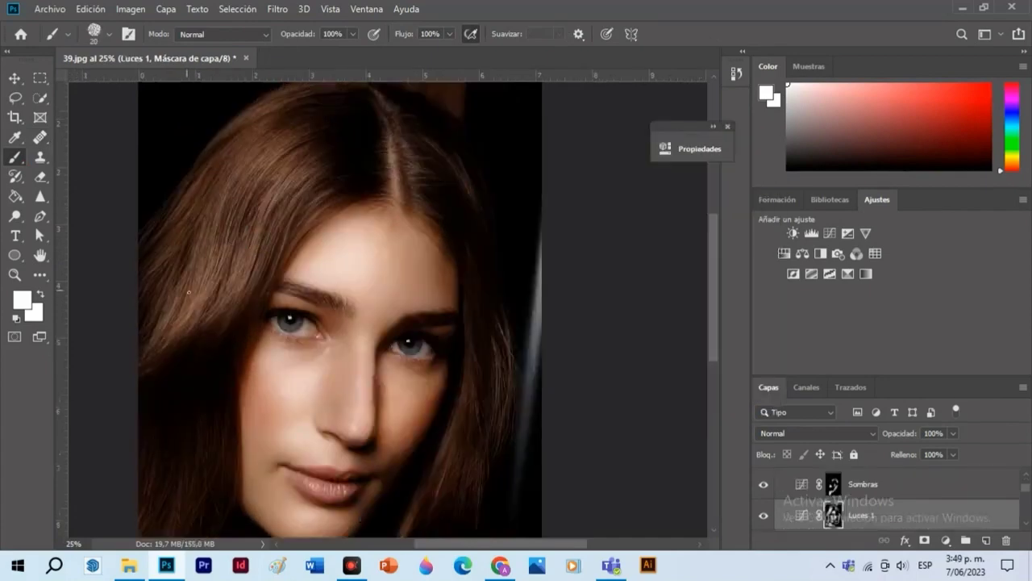
Step: Feather the layer mask of the Luces 1 curves adjustment by 135.6 px
scroll(197, 322, down, 3)
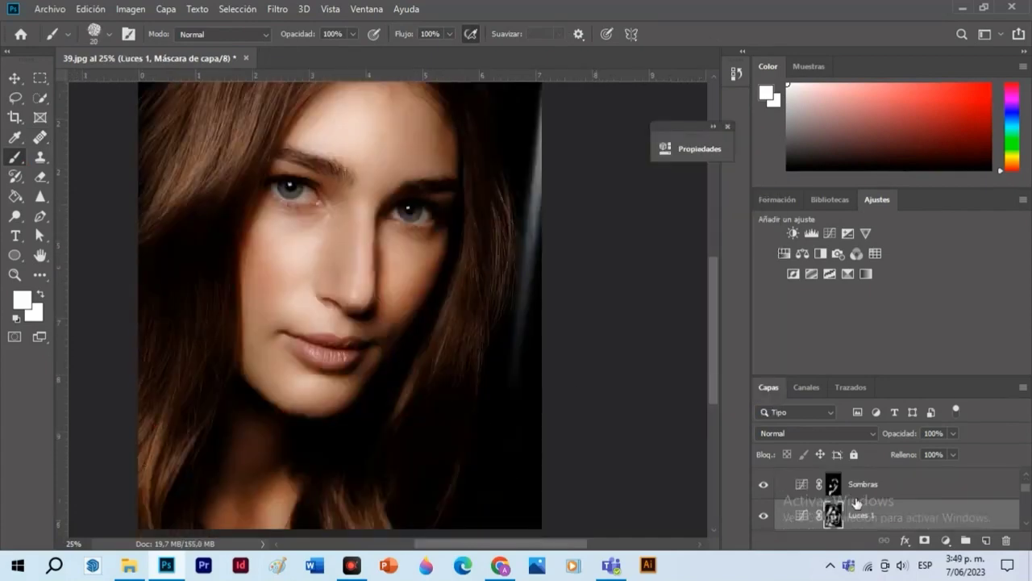
double_click(801, 515)
drag(534, 148, 589, 149)
click(523, 166)
click(834, 516)
drag(607, 291, 627, 290)
scroll(648, 210, up, 3)
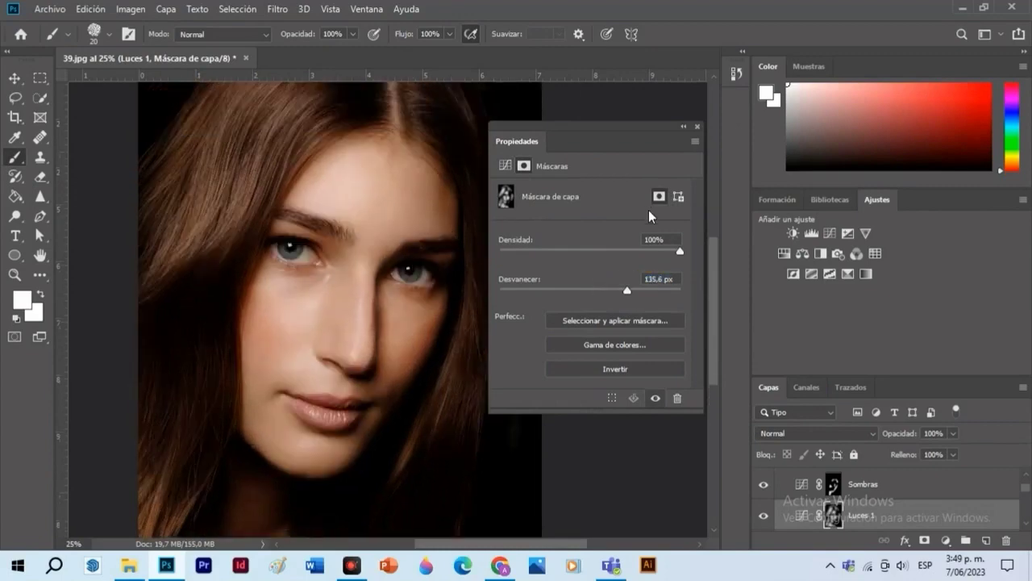
click(684, 127)
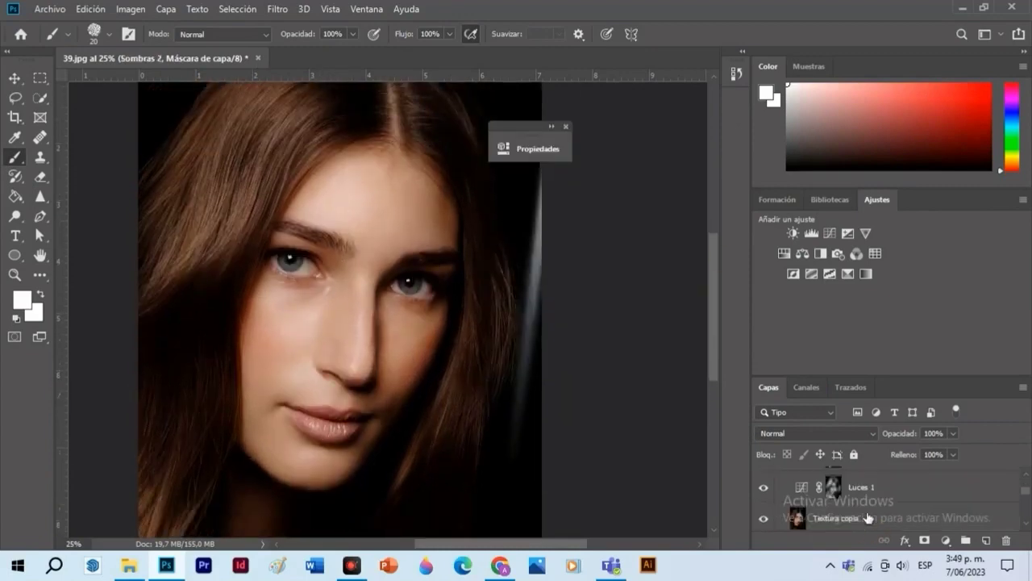
scroll(307, 428, up, 3)
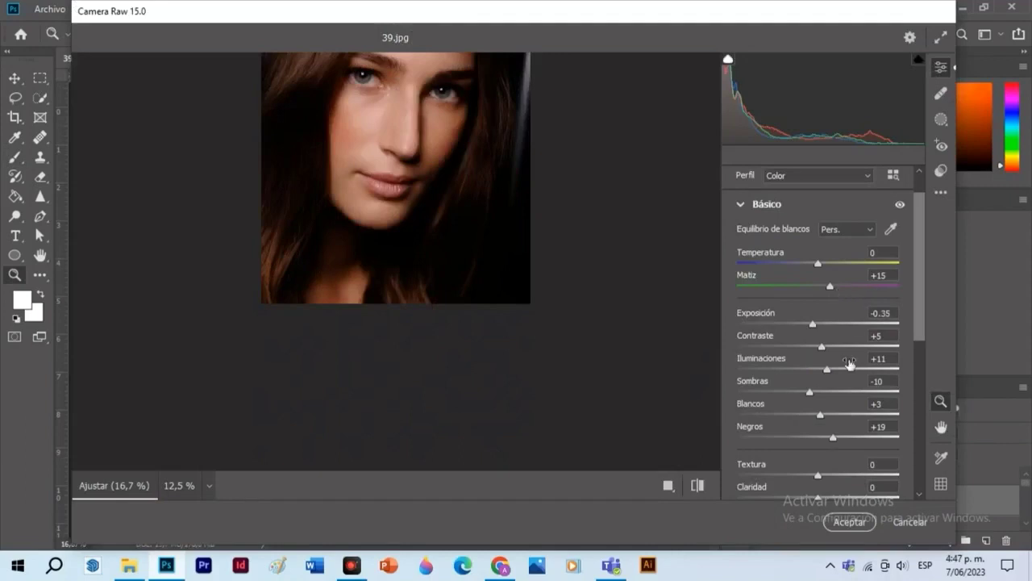
Step: Go through Camera Raw's curve, colour mixer and colour grading settings, trying a midtone tint of hue 130 and saturation 72
scroll(849, 365, down, 5)
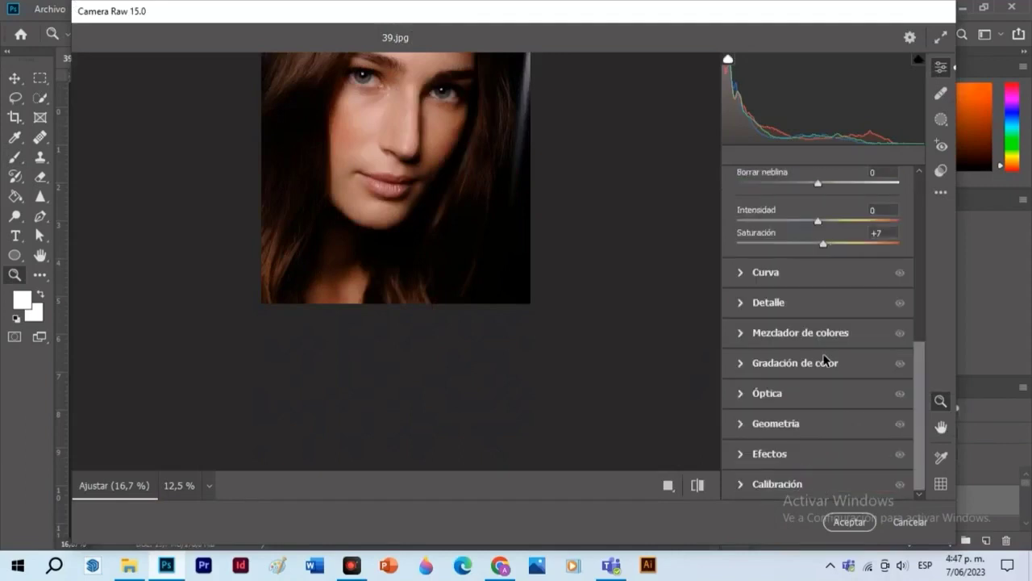
click(782, 275)
click(782, 339)
click(791, 363)
drag(829, 265, 804, 265)
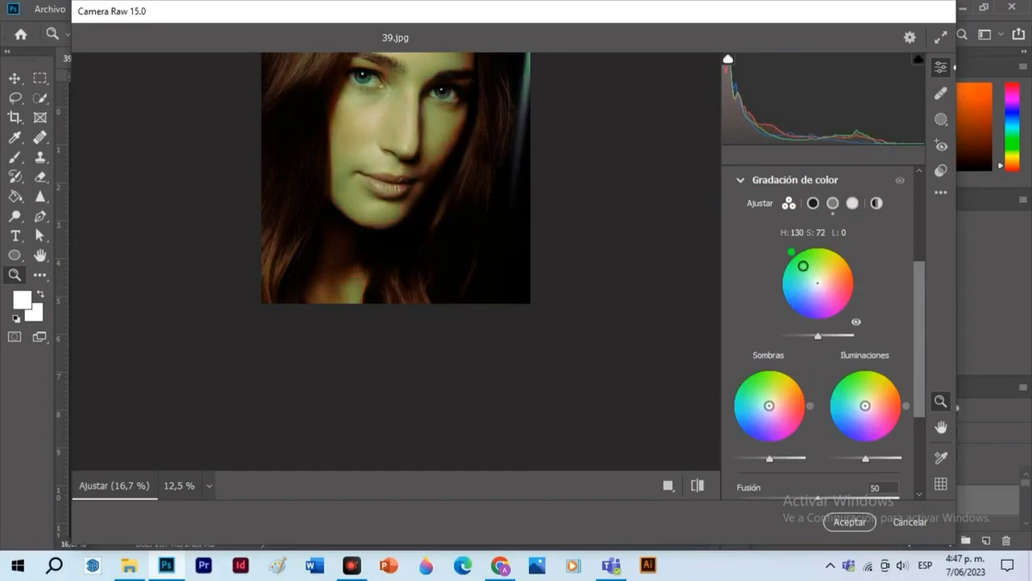
double_click(803, 265)
scroll(789, 315, up, 3)
click(793, 253)
scroll(793, 274, down, 5)
drag(848, 250, 873, 242)
scroll(807, 267, up, 3)
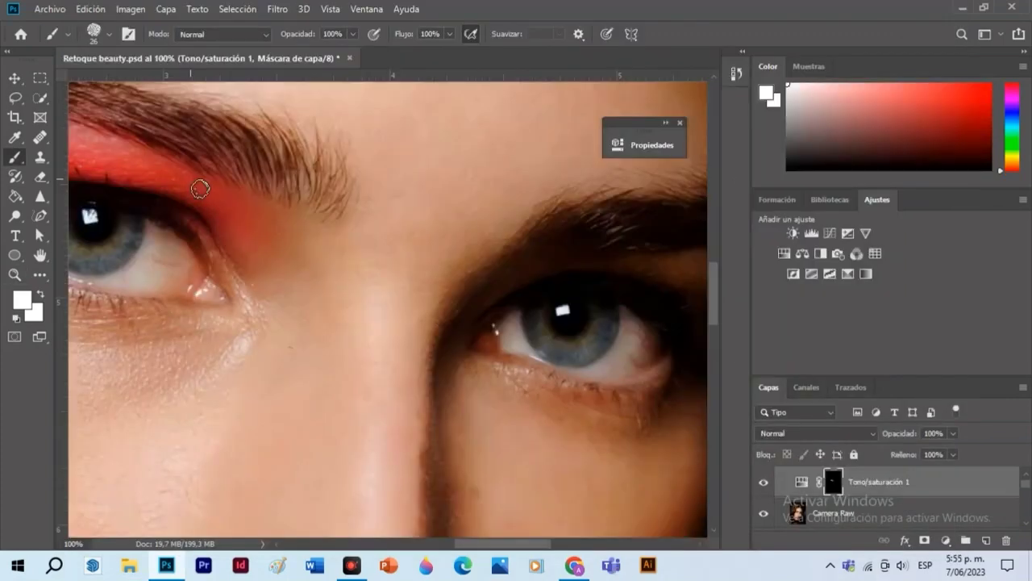
Step: Set the hue of the Tono/saturación 1 eyeshadow adjustment to -25
click(813, 481)
click(834, 484)
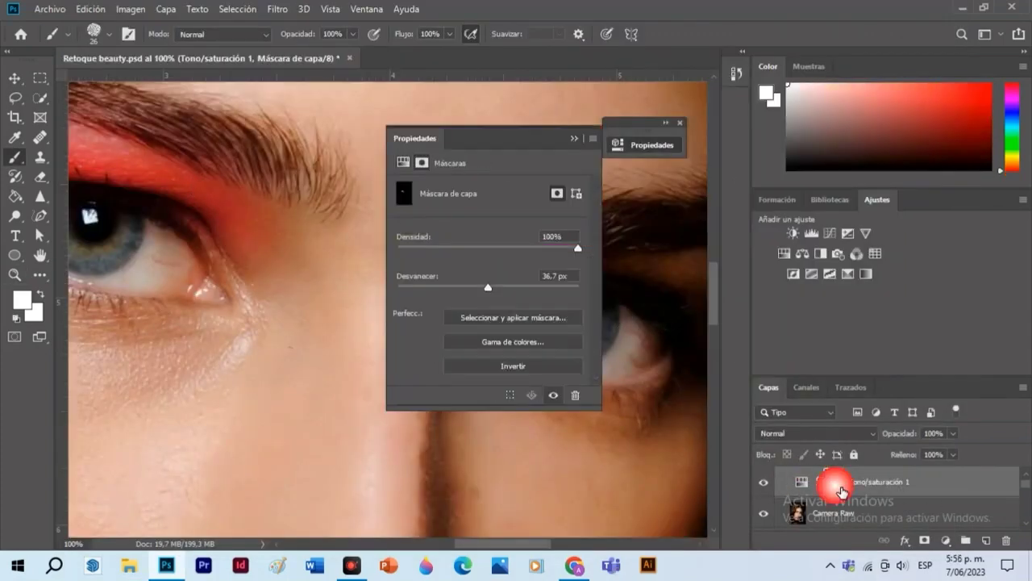
click(801, 482)
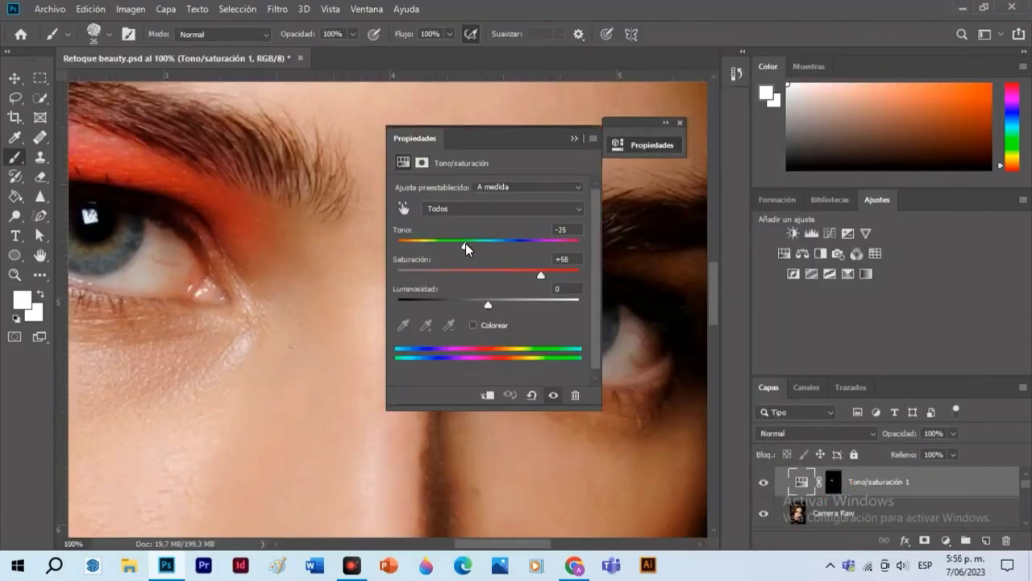
Step: Preview a hue of -38 on the whole face by inverting the Tono/saturación 1 mask, and invert the mask back
click(833, 483)
key(ctrl+i)
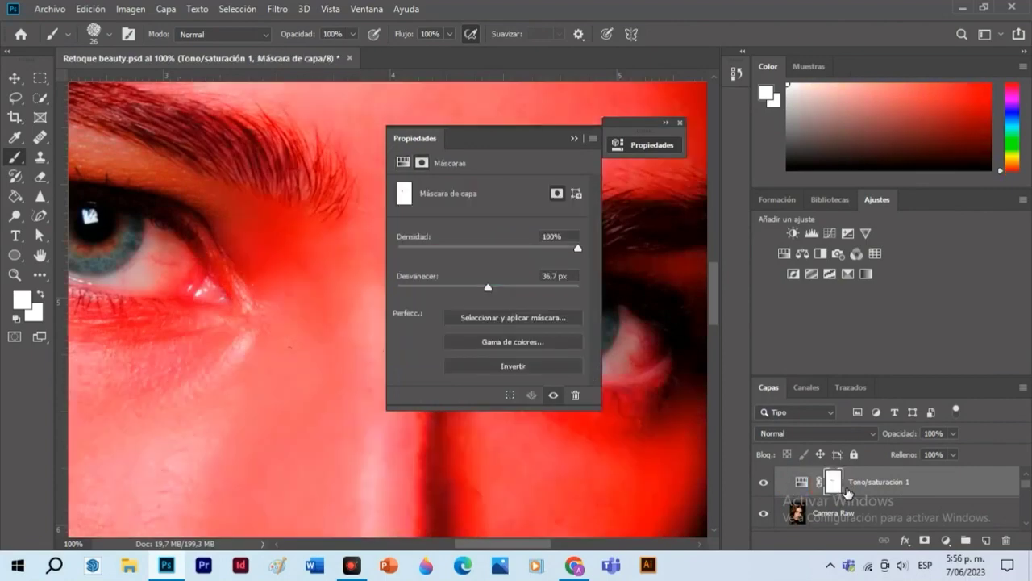
click(403, 162)
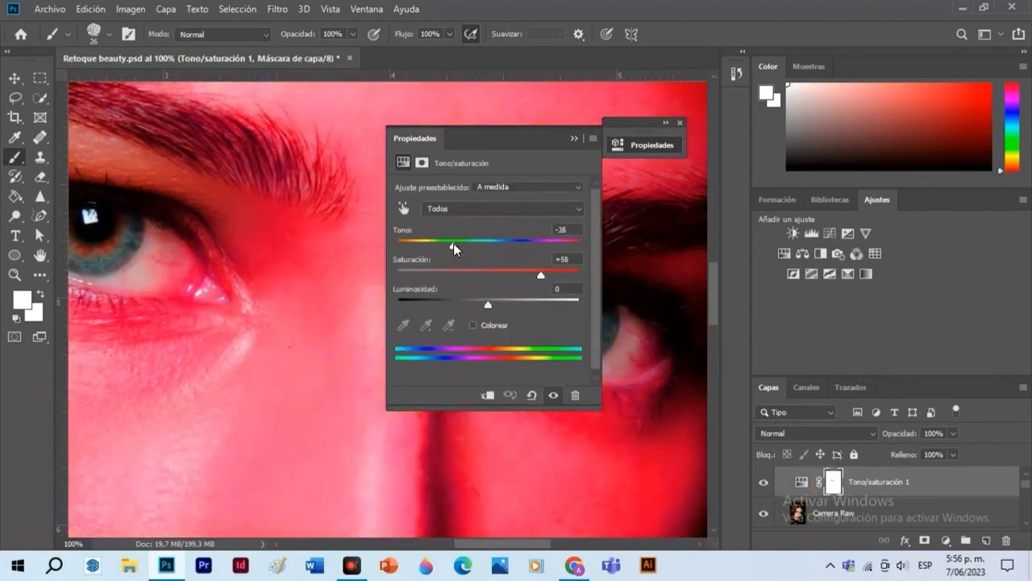
key(ctrl+i)
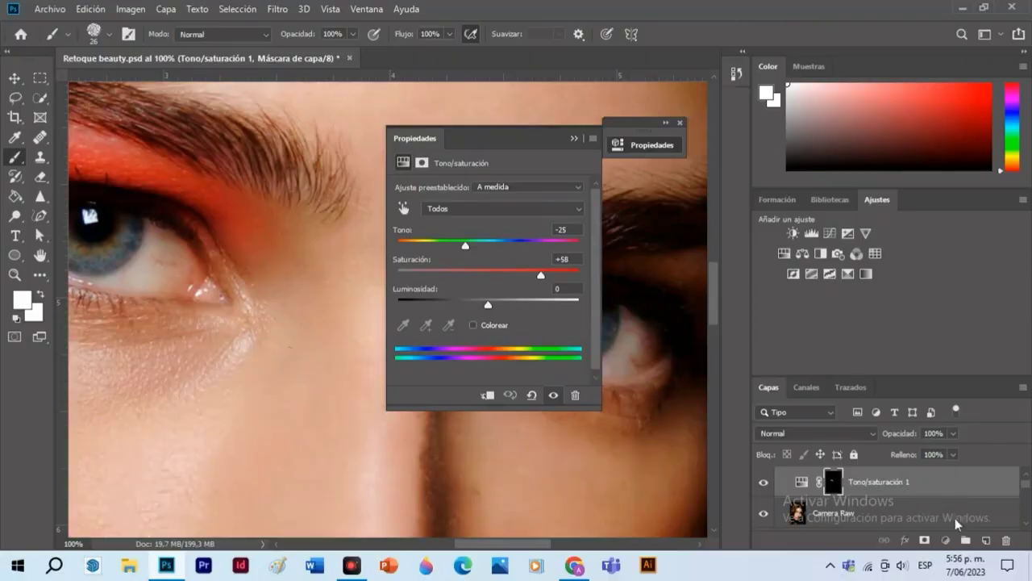